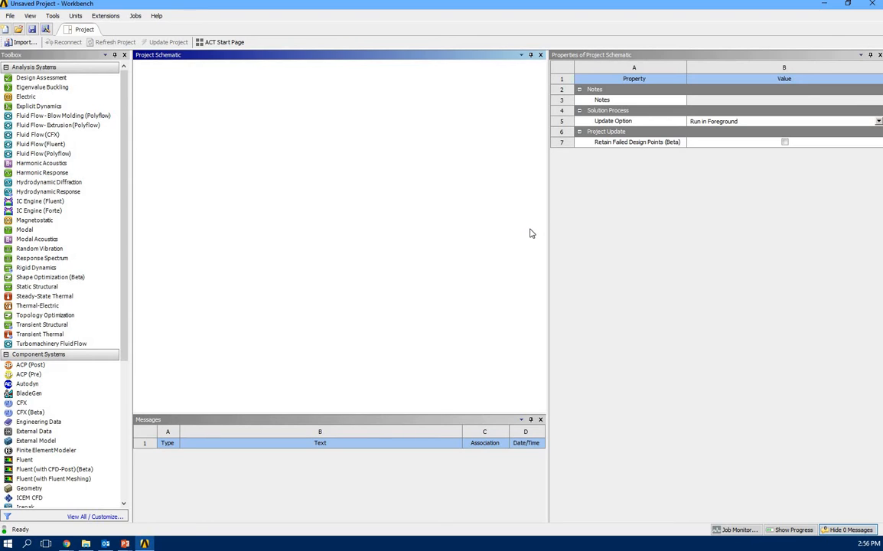
- Switch to Chrome and examine the ANSYS Student download section on the ANSYS free student software page
{"action": "left_click", "coordinate": [67, 544]}
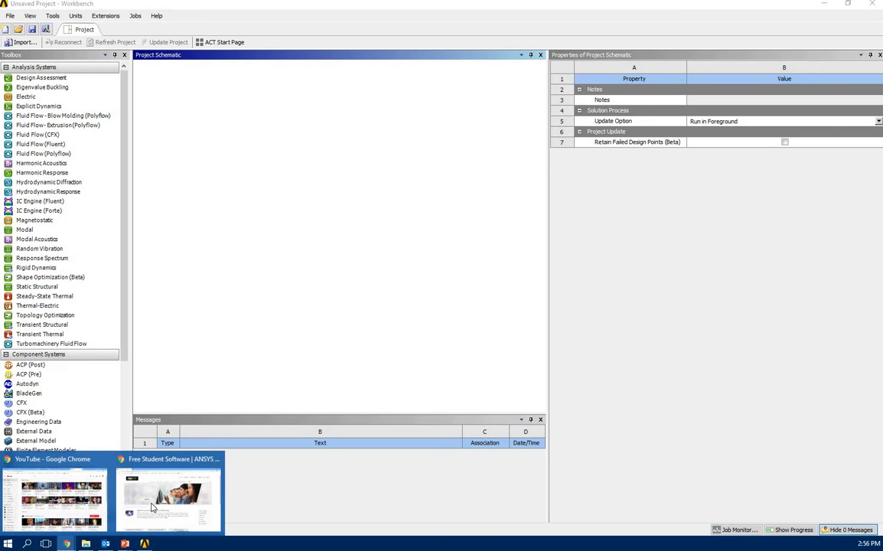
{"action": "left_click", "coordinate": [153, 501]}
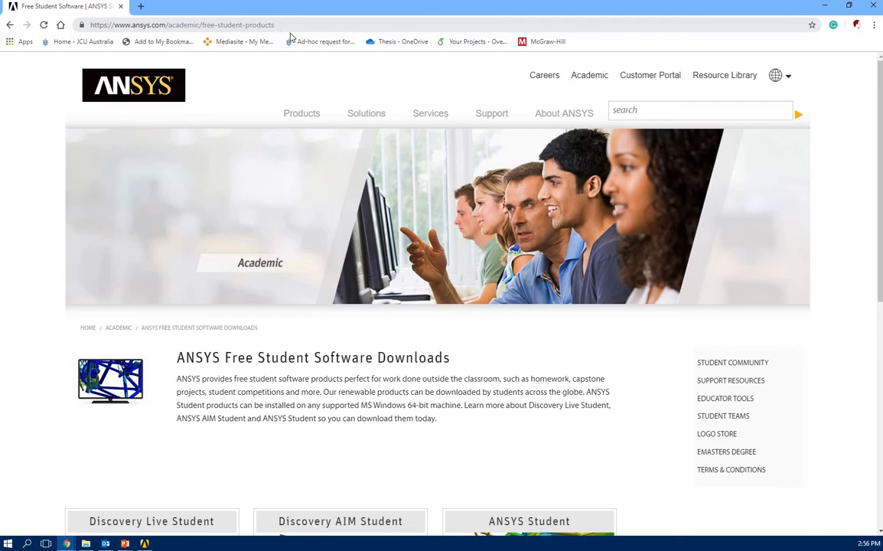
{"action": "scroll", "coordinate": [601, 316], "scroll_direction": "down", "scroll_amount": 4}
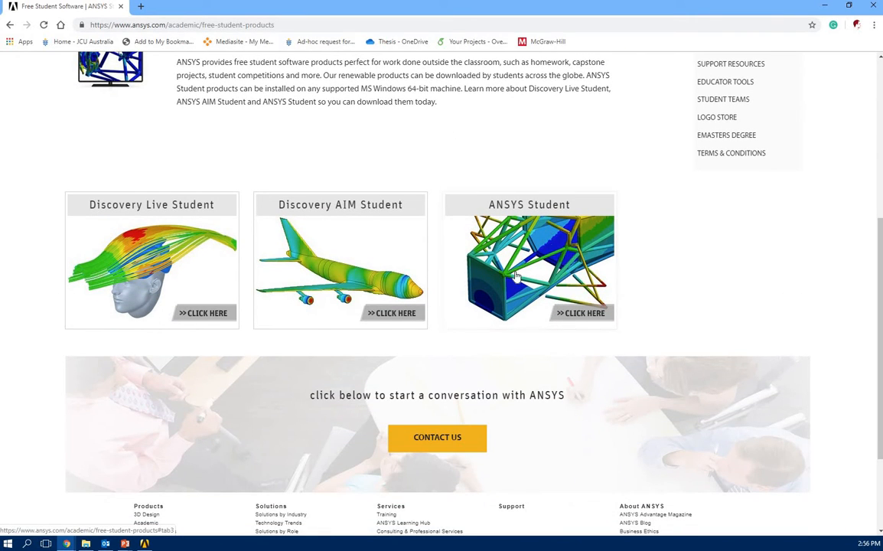
{"action": "left_click", "coordinate": [526, 259]}
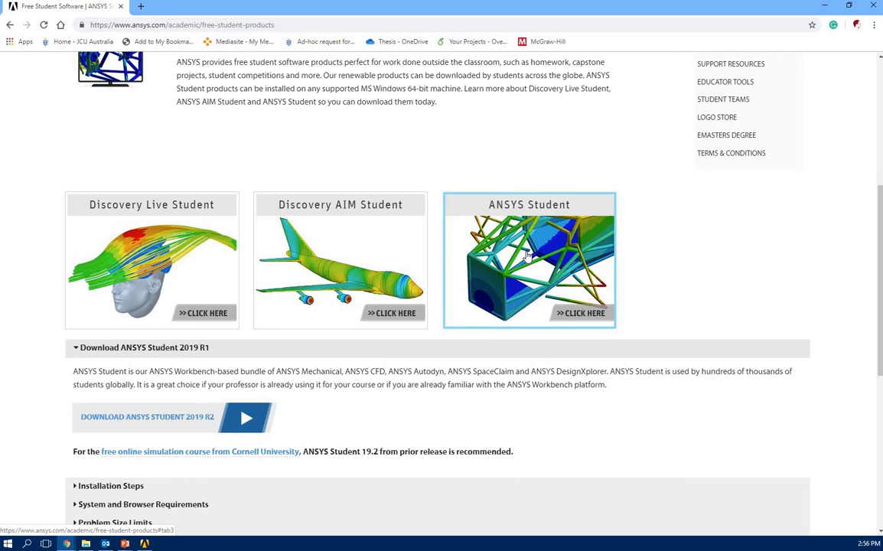
{"action": "scroll", "coordinate": [88, 260], "scroll_direction": "down", "scroll_amount": 2}
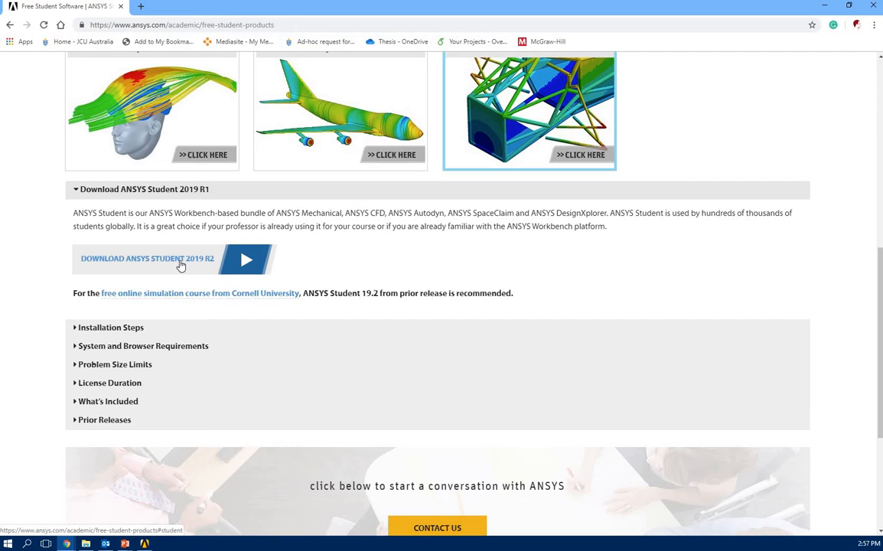
{"action": "scroll", "coordinate": [181, 265], "scroll_direction": "up", "scroll_amount": 2}
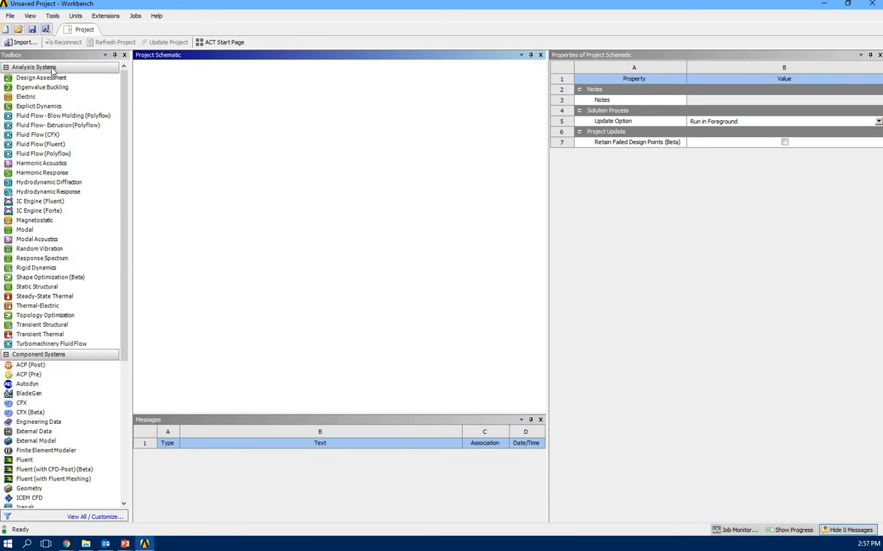
- Add a Fluid Flow (Fluent) analysis system to the project schematic in Workbench
{"action": "left_click", "coordinate": [53, 146]}
{"action": "double_click", "coordinate": [52, 145]}
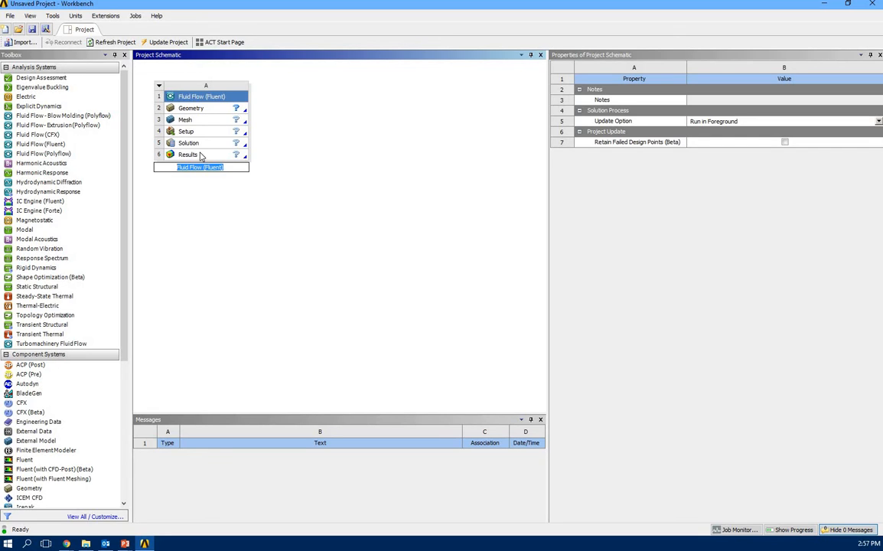
{"action": "left_click", "coordinate": [207, 113]}
{"action": "key", "text": "Down"}
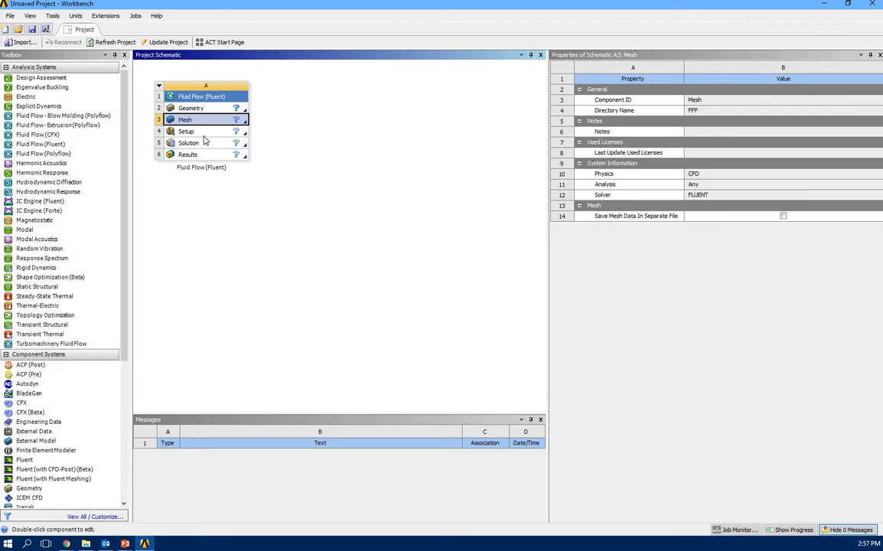
{"action": "key", "text": "Down"}
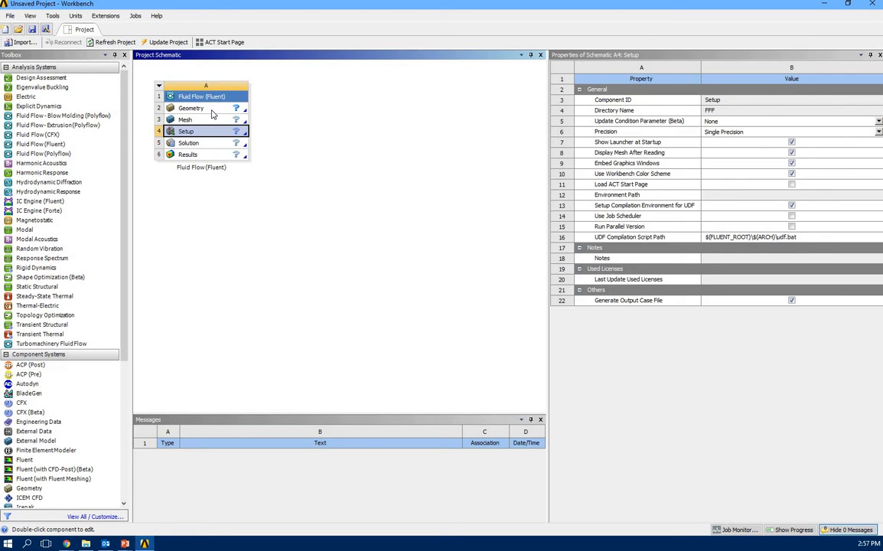
- Create a new SpaceClaim geometry for the Fluid Flow (Fluent) system and dismiss the welcome window, with SpaceClaim maximised
{"action": "left_click", "coordinate": [212, 113]}
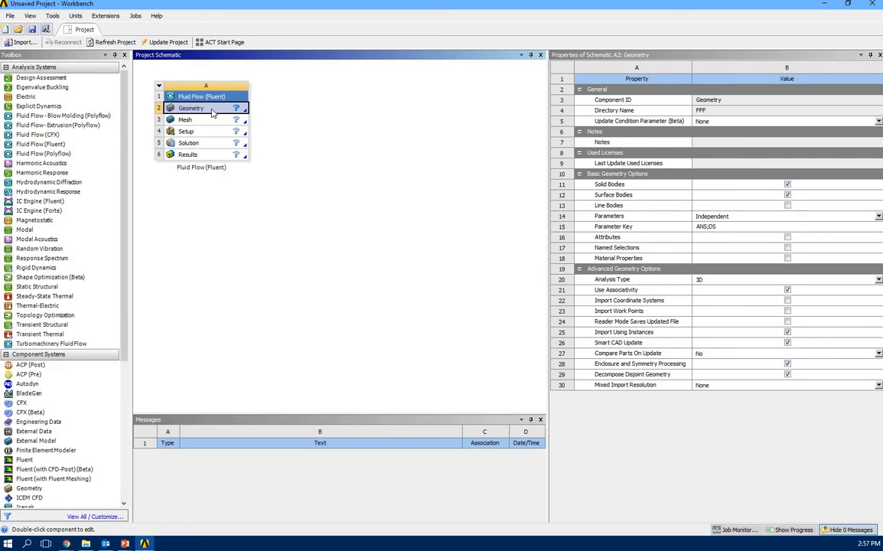
{"action": "right_click", "coordinate": [213, 113]}
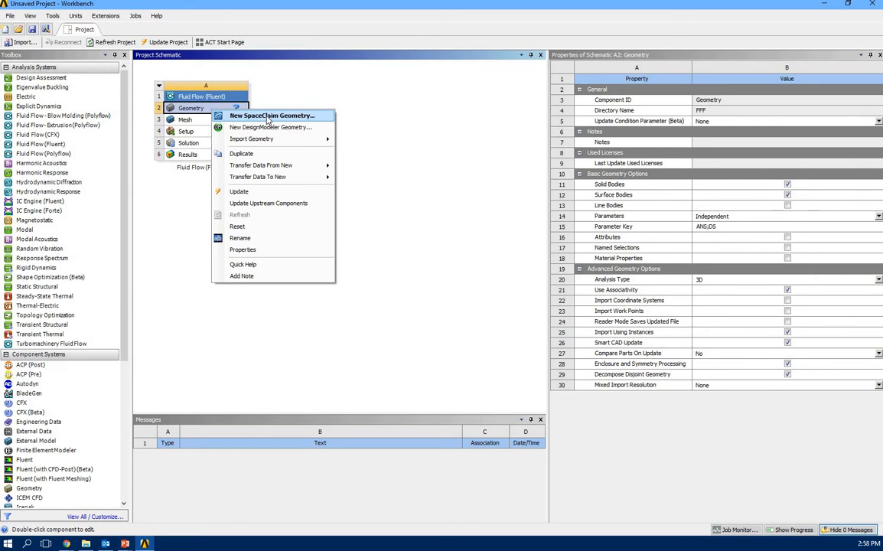
{"action": "left_click", "coordinate": [267, 116]}
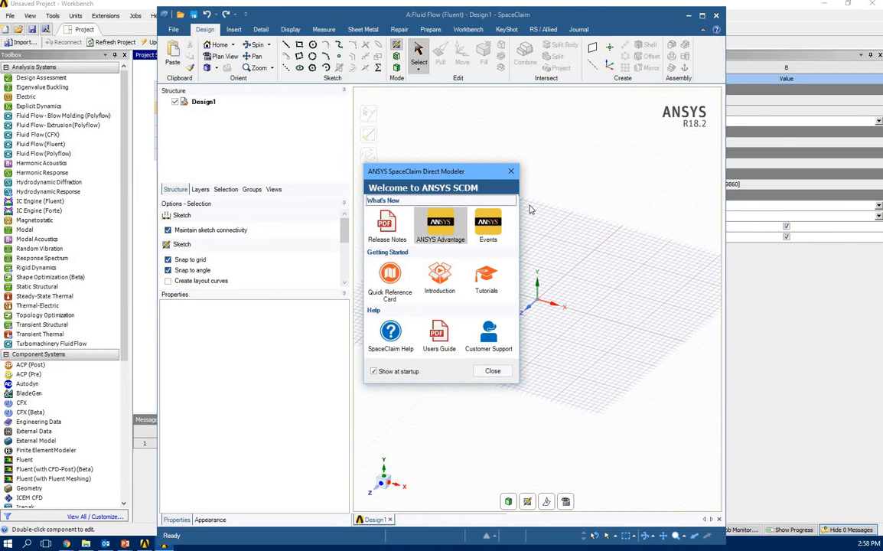
{"action": "left_click", "coordinate": [510, 173]}
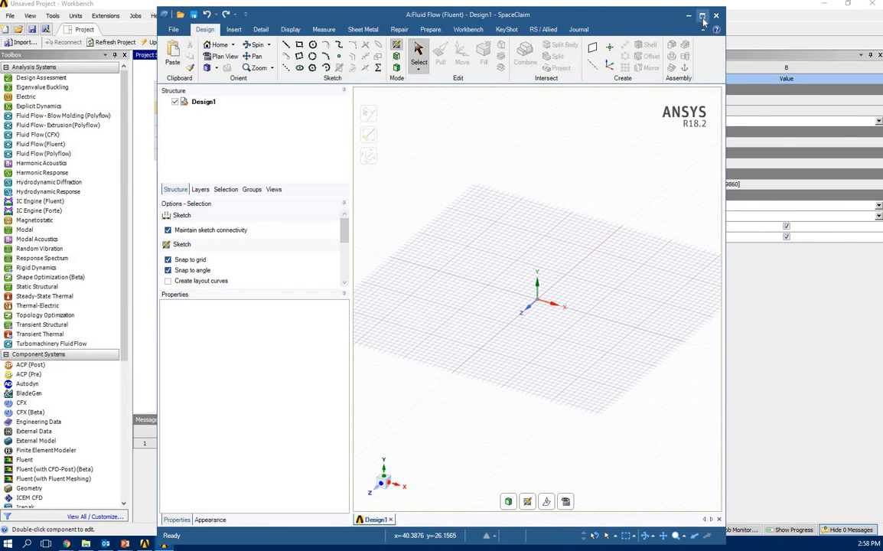
{"action": "left_click", "coordinate": [703, 17]}
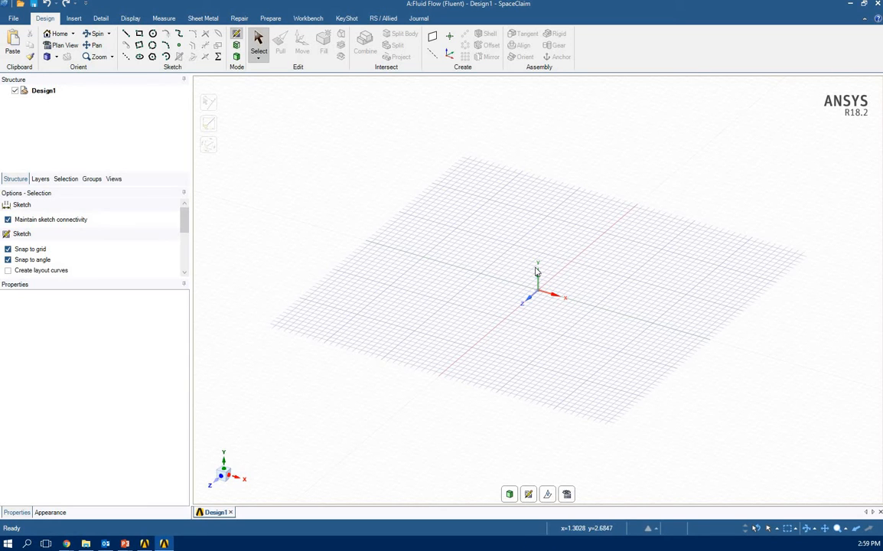
- Place a new sketch grid on the XY plane and orient it face-on in plan view
{"action": "left_click", "coordinate": [529, 494]}
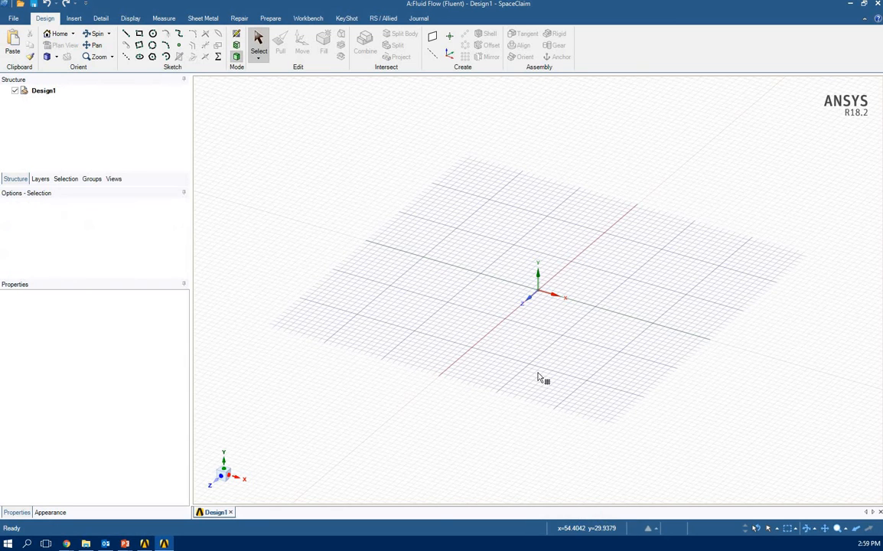
{"action": "scroll", "coordinate": [606, 261], "scroll_direction": "down", "scroll_amount": 1}
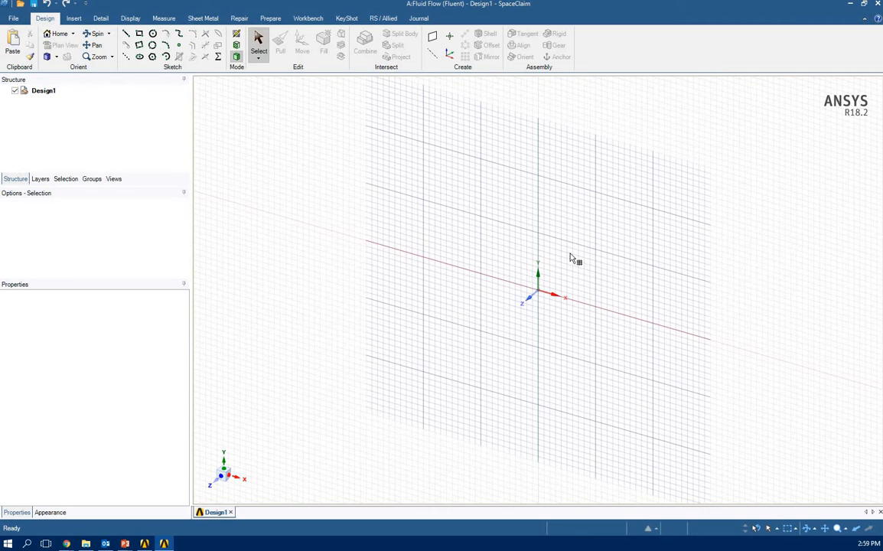
{"action": "scroll", "coordinate": [498, 279], "scroll_direction": "down", "scroll_amount": 1}
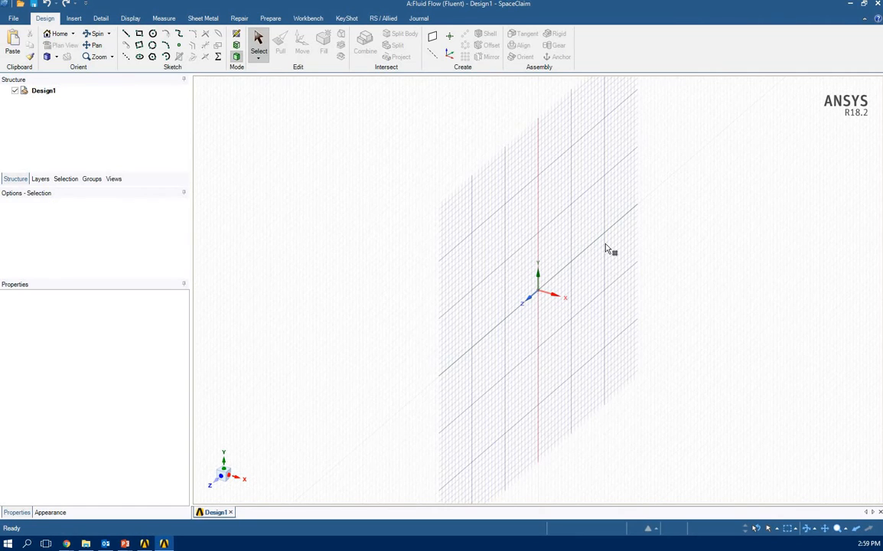
{"action": "scroll", "coordinate": [604, 249], "scroll_direction": "down", "scroll_amount": 1}
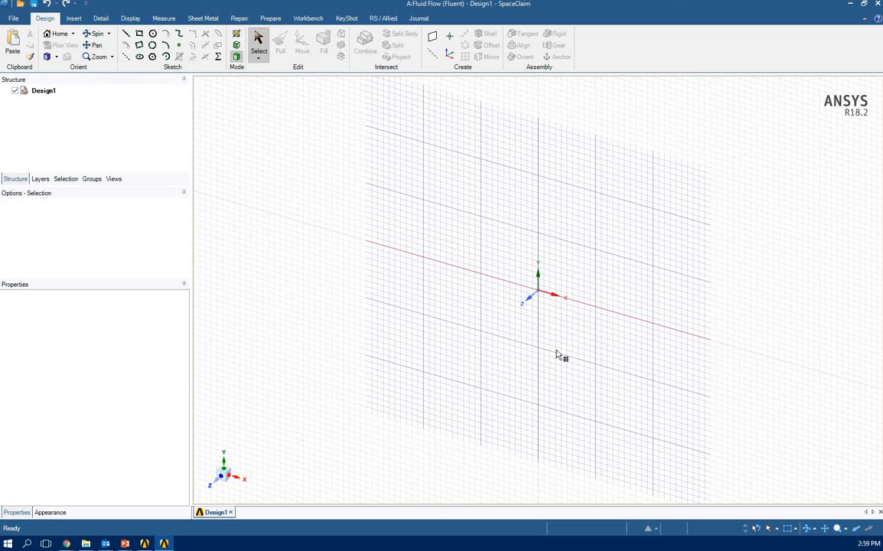
{"action": "scroll", "coordinate": [560, 356], "scroll_direction": "down", "scroll_amount": 1}
{"action": "scroll", "coordinate": [581, 281], "scroll_direction": "down", "scroll_amount": 1}
{"action": "left_click", "coordinate": [582, 281]}
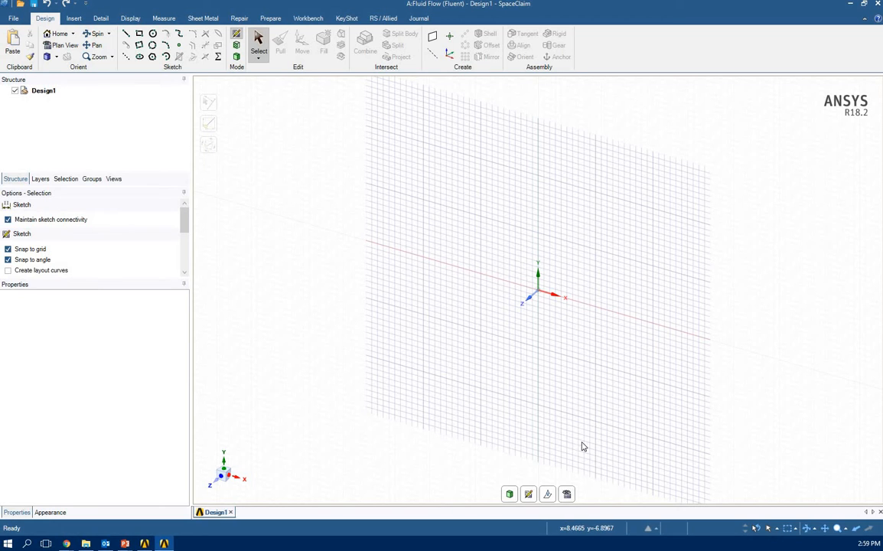
{"action": "left_click", "coordinate": [568, 494]}
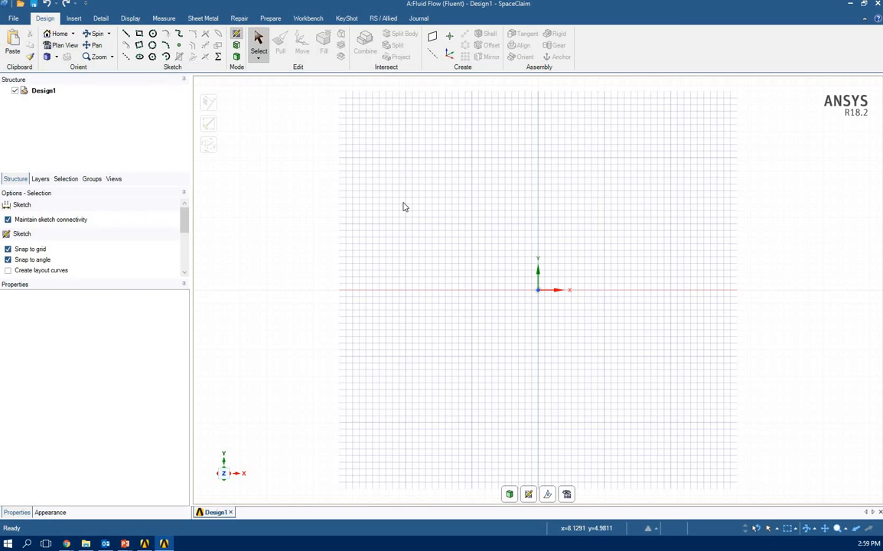
- Check the bar's dimensions on the homework slide in PowerPoint and return to SpaceClaim
{"action": "left_click", "coordinate": [123, 543]}
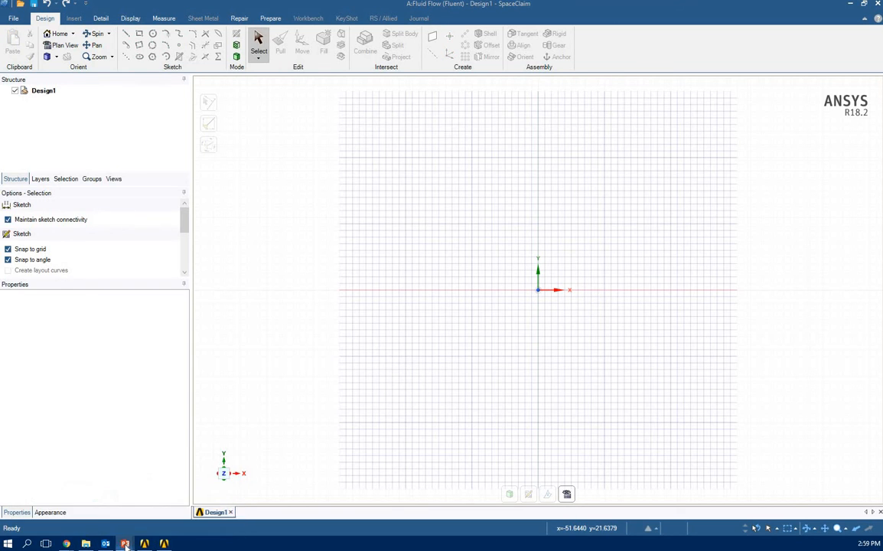
{"action": "mouse_move", "coordinate": [124, 544]}
{"action": "left_click", "coordinate": [179, 505]}
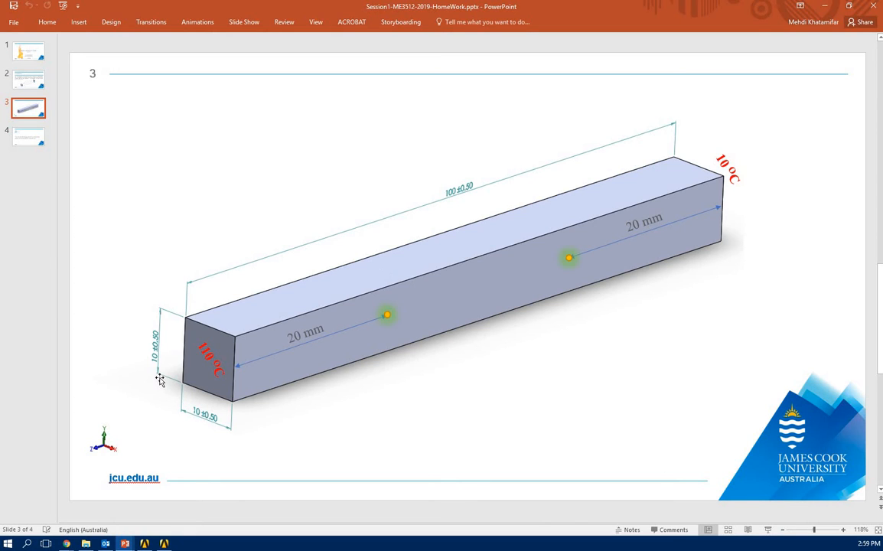
{"action": "left_click", "coordinate": [823, 9]}
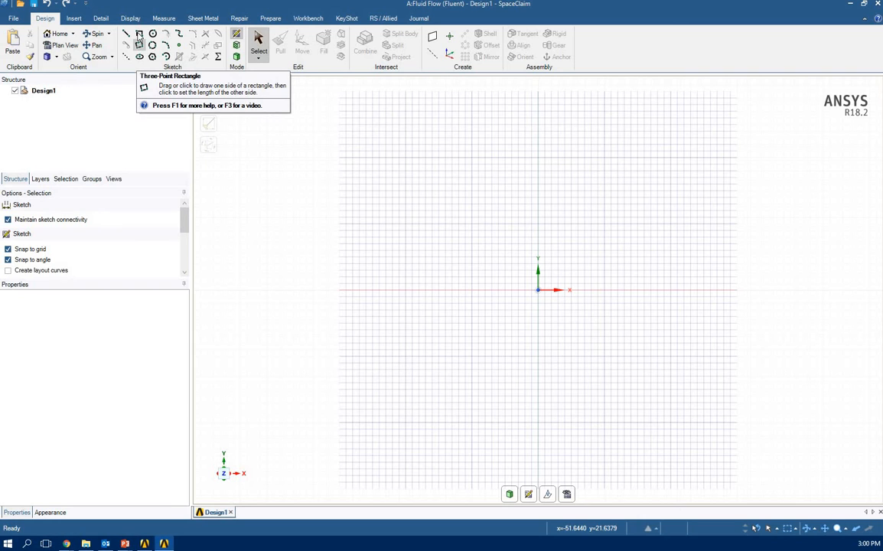
- Sketch a 10 mm by 10 mm rectangle with one corner at the origin, extending along positive X and Y
{"action": "left_click", "coordinate": [139, 35]}
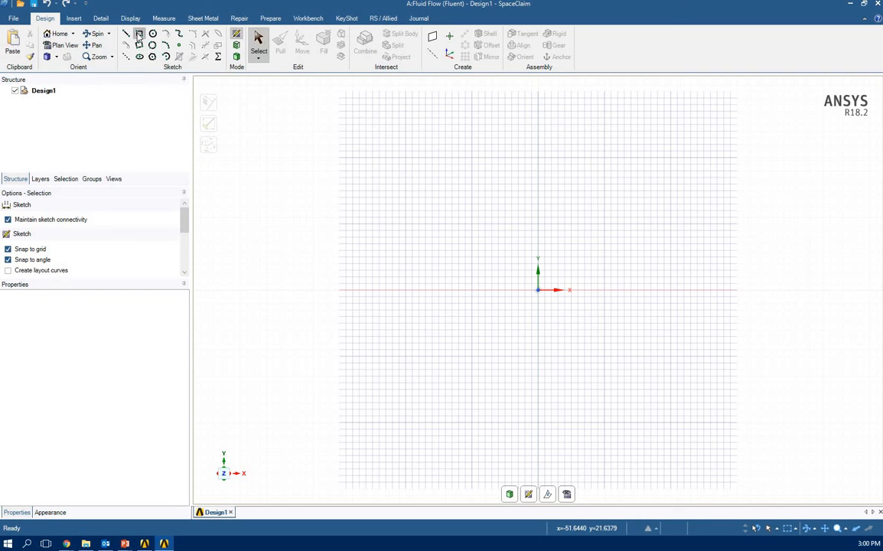
{"action": "left_click", "coordinate": [538, 290]}
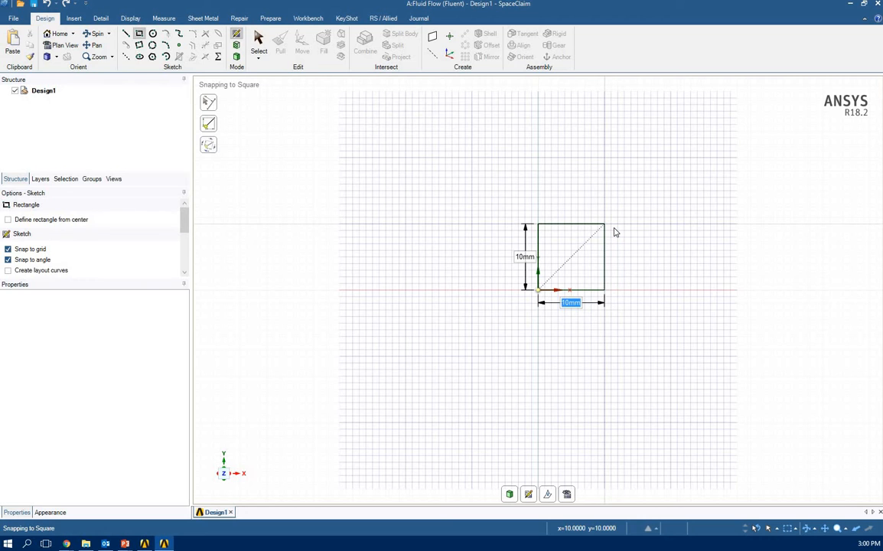
{"action": "left_click", "coordinate": [613, 231]}
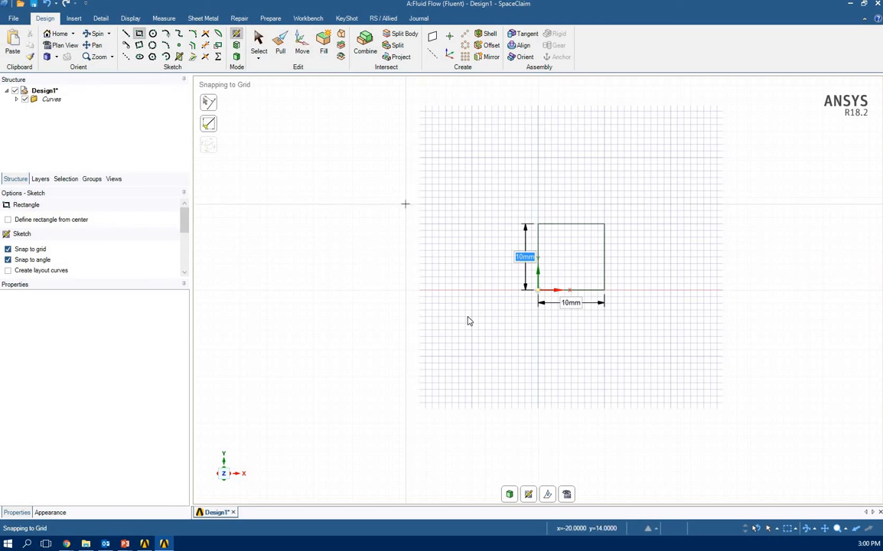
- Pull the square face 100 mm in the positive Z direction to form a solid bar
{"action": "left_click", "coordinate": [281, 48]}
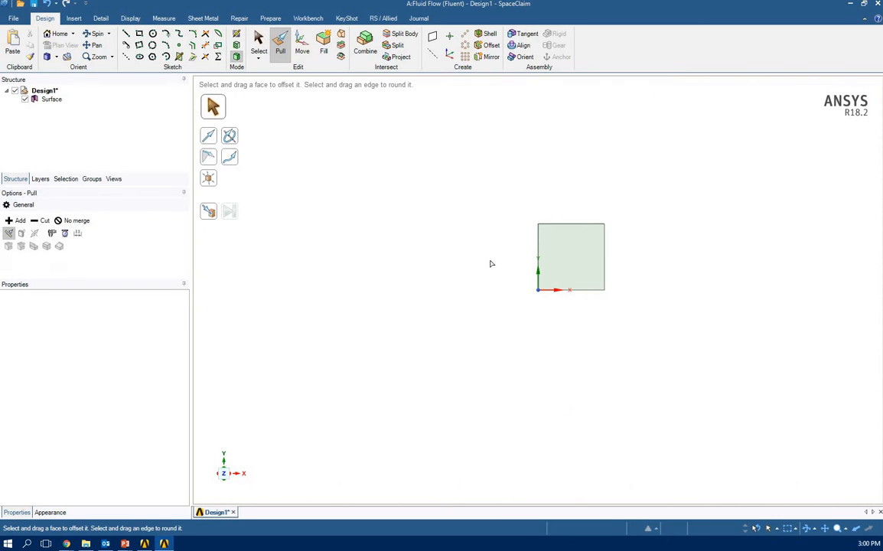
{"action": "left_click", "coordinate": [586, 263]}
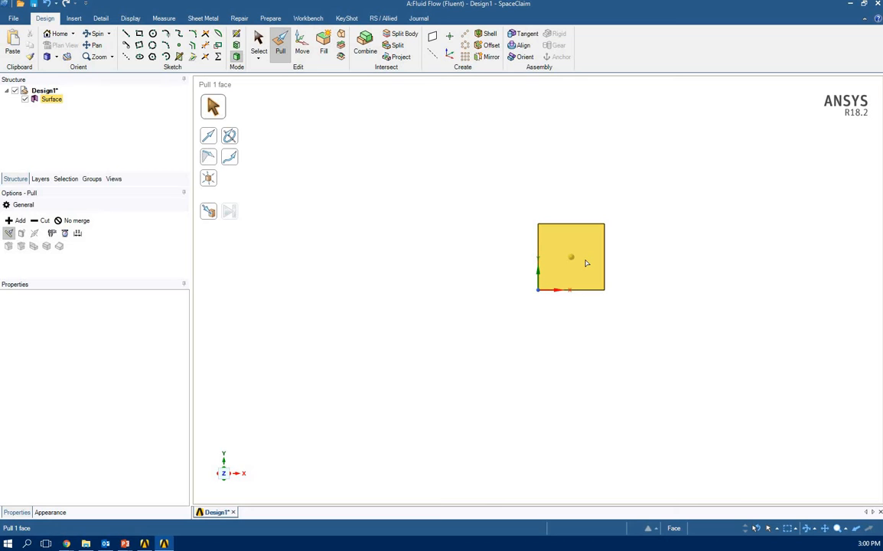
{"action": "left_click", "coordinate": [648, 273]}
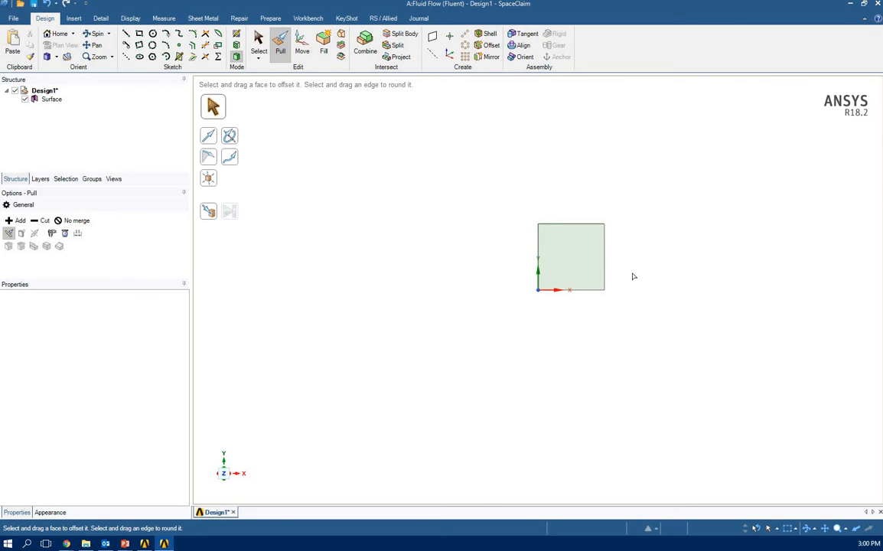
{"action": "middle_click_drag", "start_coordinate": [633, 277], "coordinate": [568, 267]}
{"action": "left_click", "coordinate": [571, 257]}
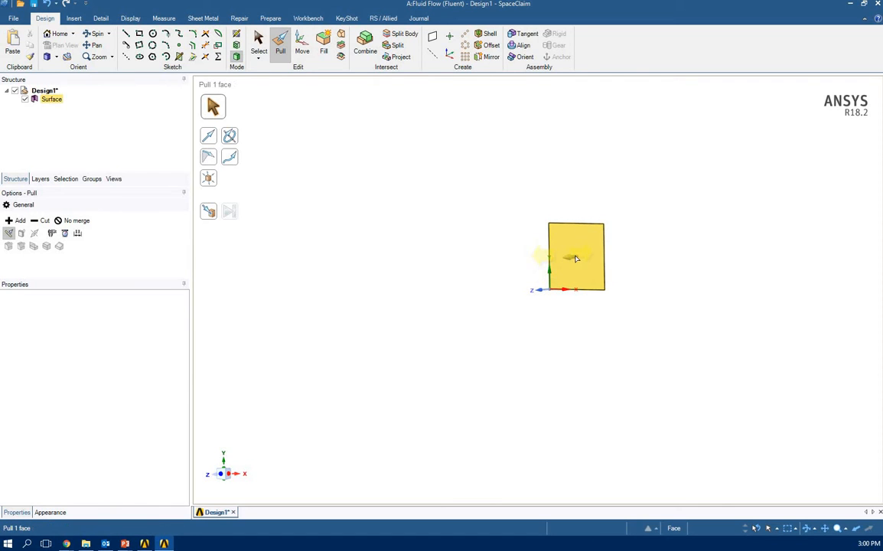
{"action": "left_click_drag", "start_coordinate": [532, 263], "coordinate": [422, 298]}
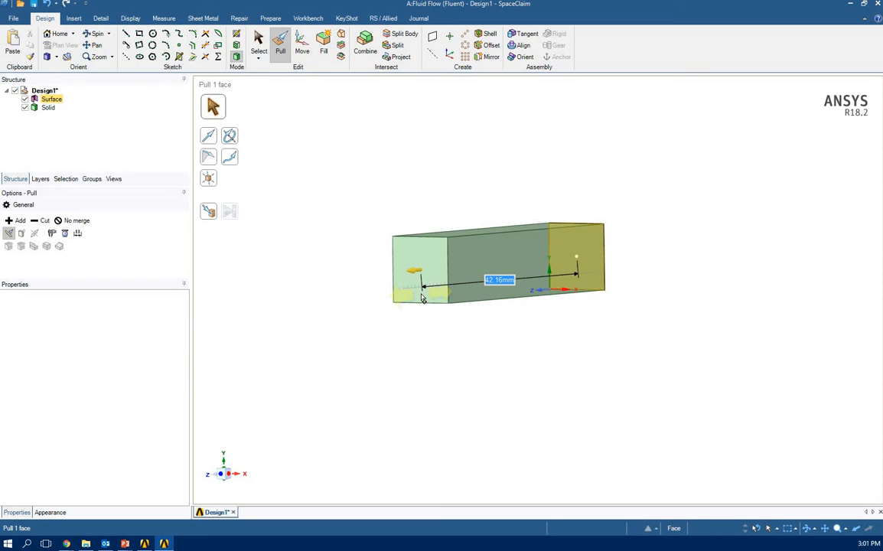
{"action": "type", "text": "100"}
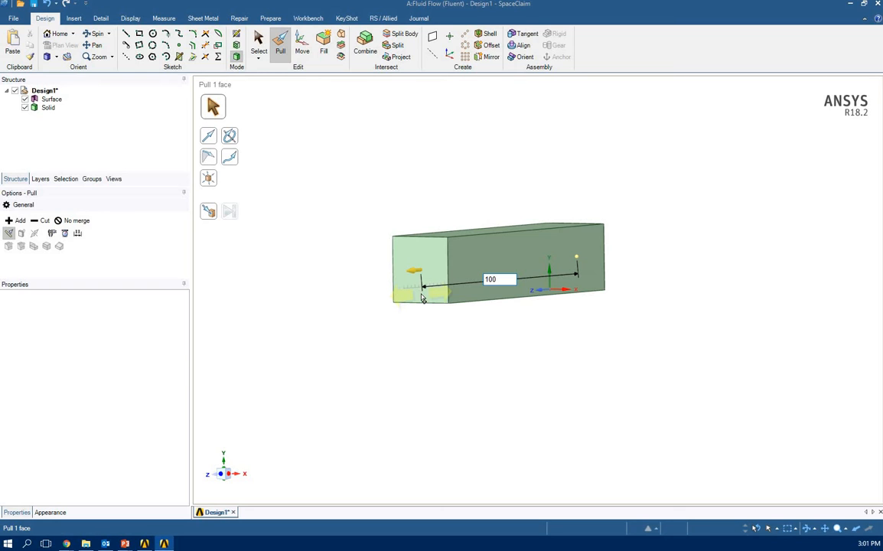
{"action": "key", "text": "Return"}
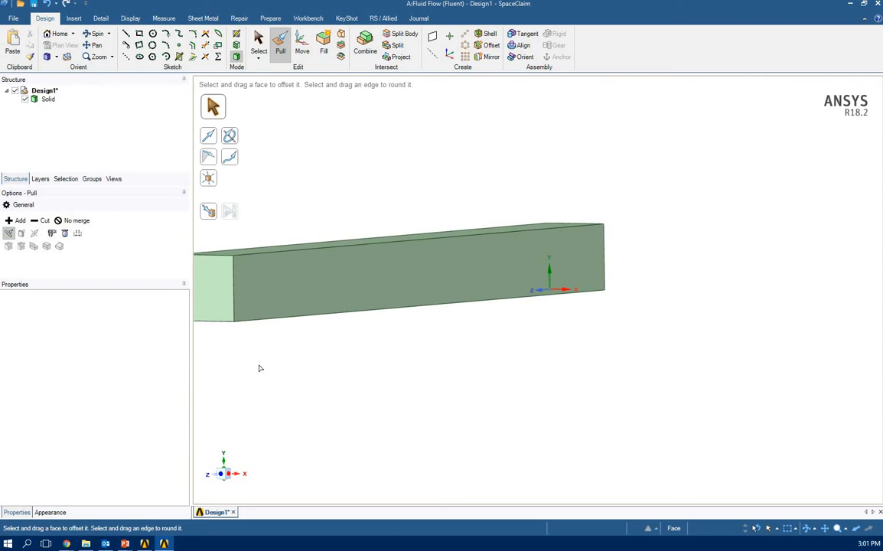
{"action": "key", "text": "h"}
{"action": "left_click", "coordinate": [294, 337]}
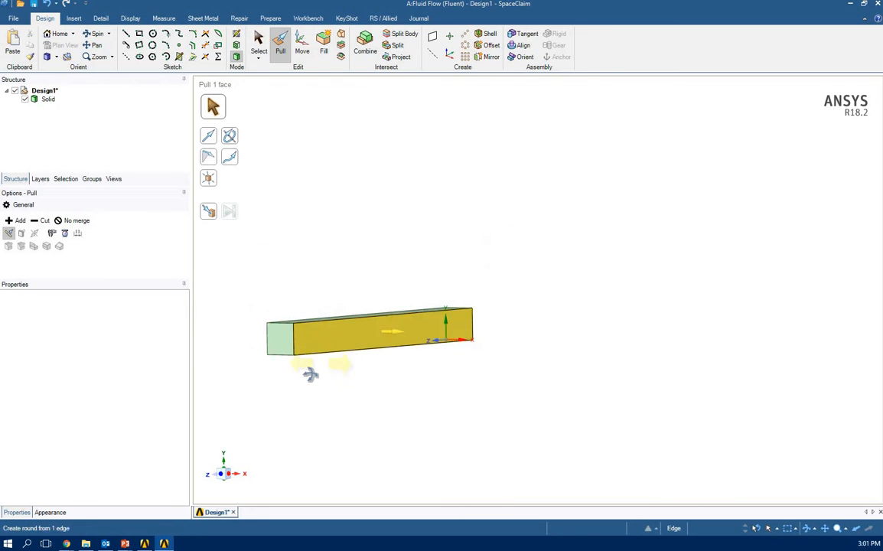
{"action": "left_click", "coordinate": [237, 237]}
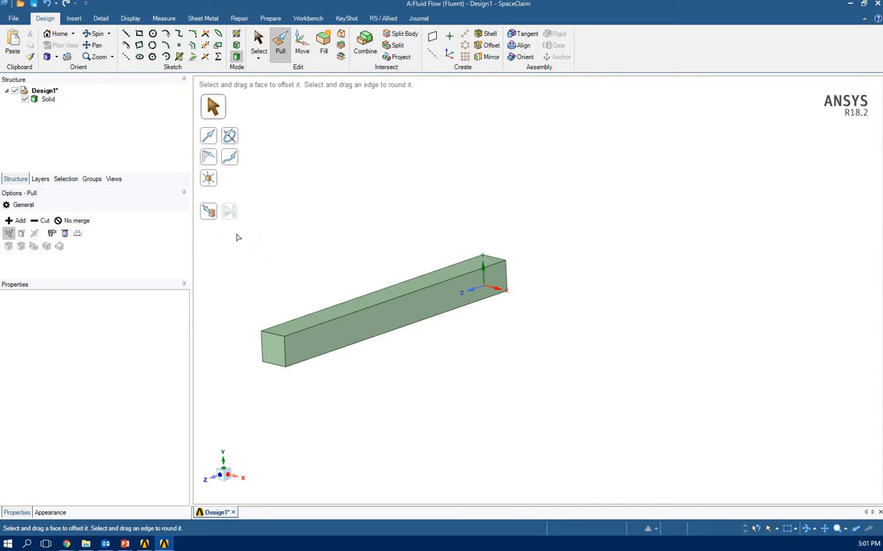
- Examine the finished bar's shape and its orientation relative to the origin axes, including the square end face
{"action": "key", "text": "z"}
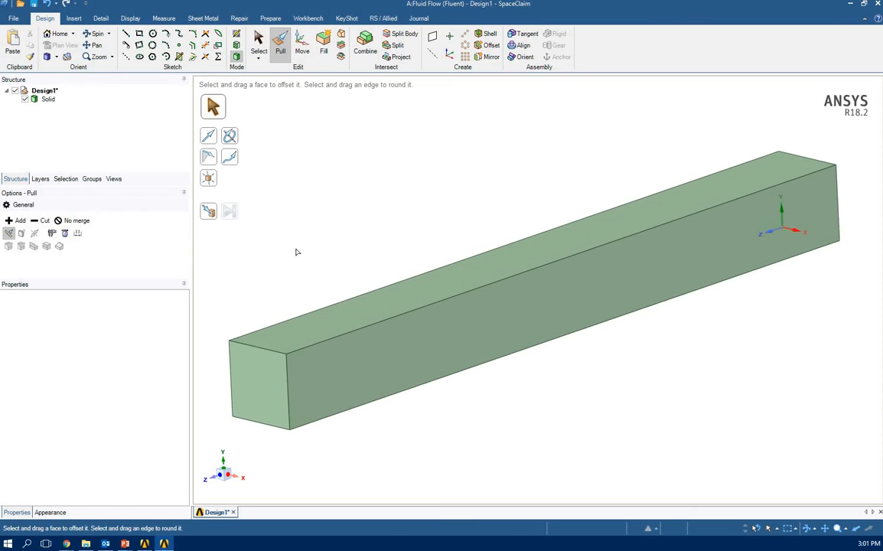
{"action": "left_click", "coordinate": [537, 344]}
{"action": "left_click", "coordinate": [621, 385]}
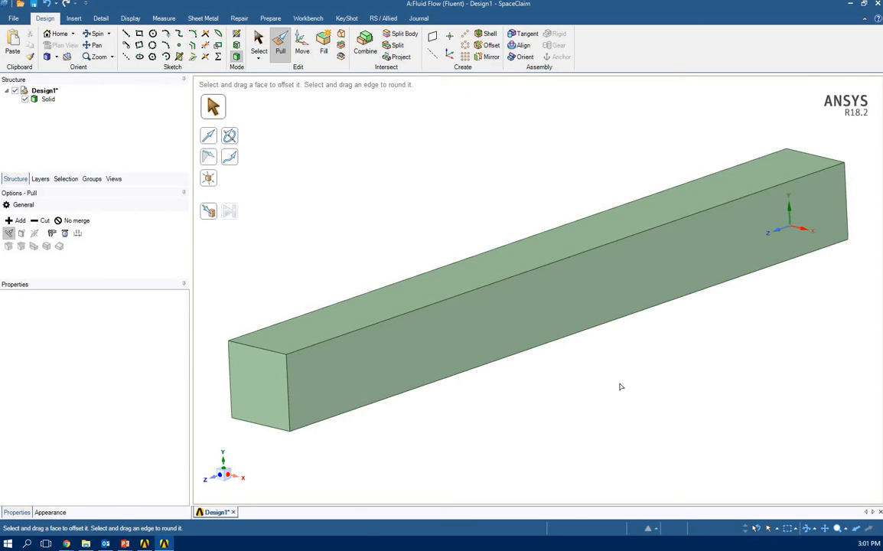
{"action": "scroll", "coordinate": [617, 397], "scroll_direction": "up", "scroll_amount": 5}
{"action": "scroll", "coordinate": [617, 396], "scroll_direction": "down", "scroll_amount": 5}
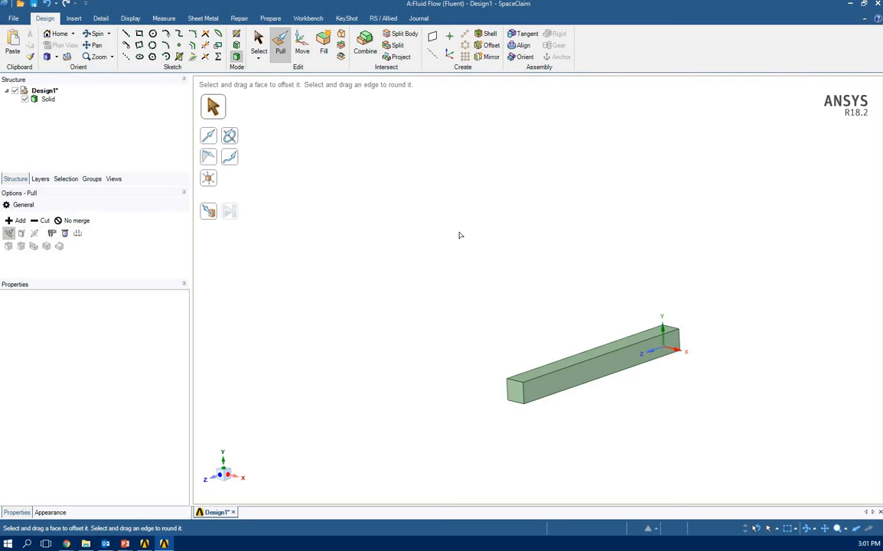
{"action": "scroll", "coordinate": [459, 235], "scroll_direction": "up", "scroll_amount": 5}
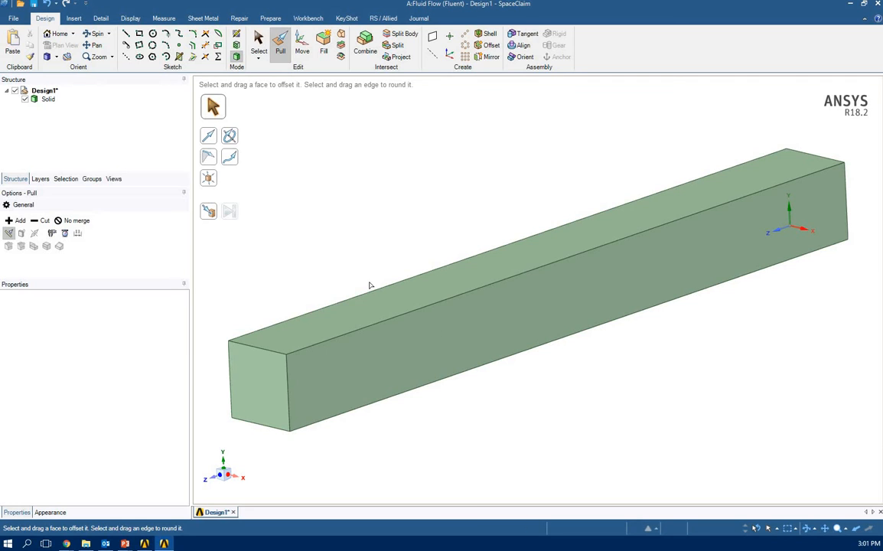
{"action": "left_click", "coordinate": [251, 379]}
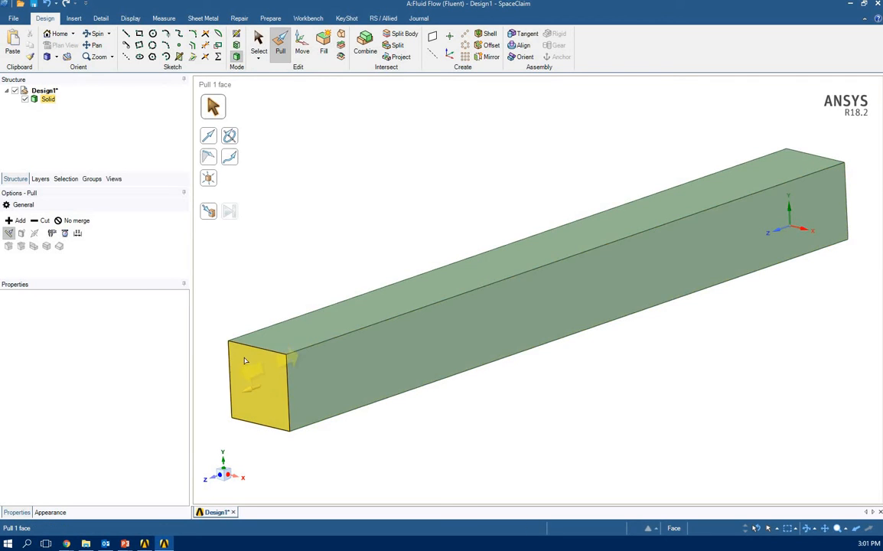
{"action": "left_click", "coordinate": [642, 220]}
{"action": "left_click", "coordinate": [756, 96]}
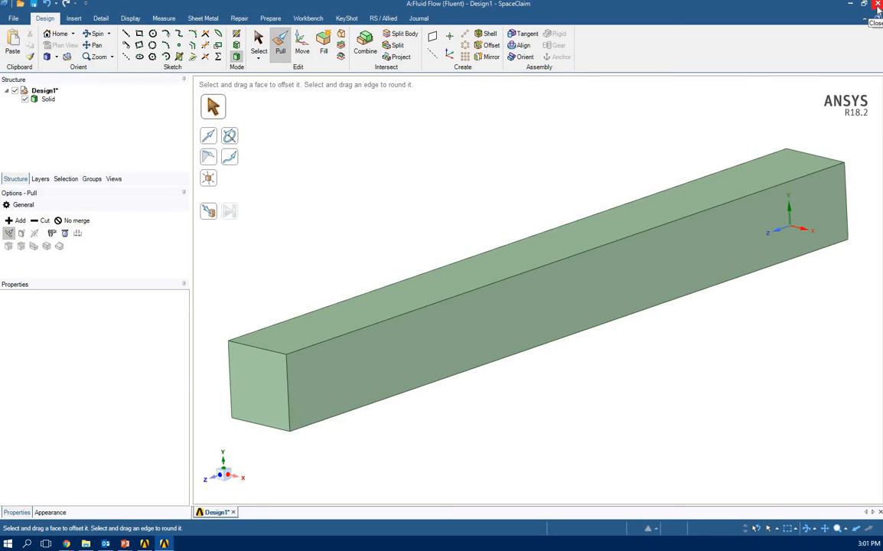
- Close SpaceClaim and, from the project's Mesh component, generate the bar's mesh with the default settings in Meshing
{"action": "left_click", "coordinate": [878, 7]}
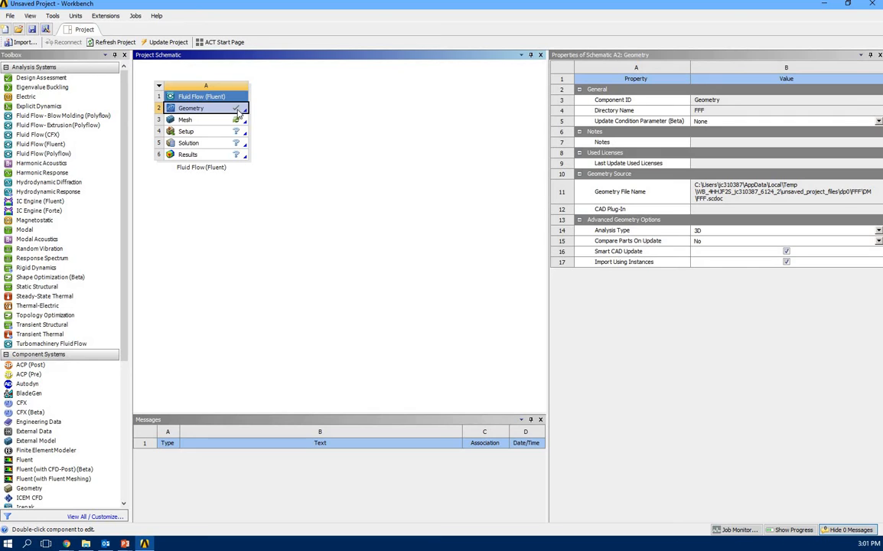
{"action": "double_click", "coordinate": [187, 120]}
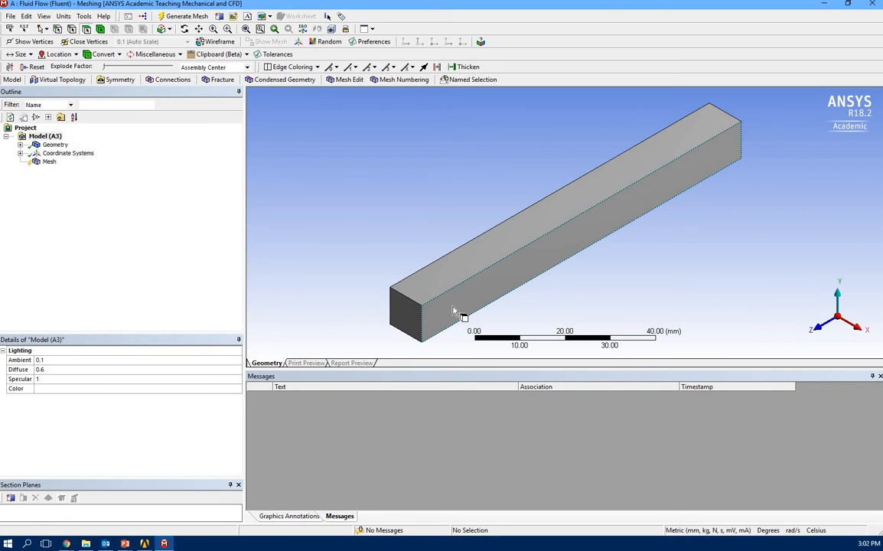
{"action": "left_click", "coordinate": [48, 163]}
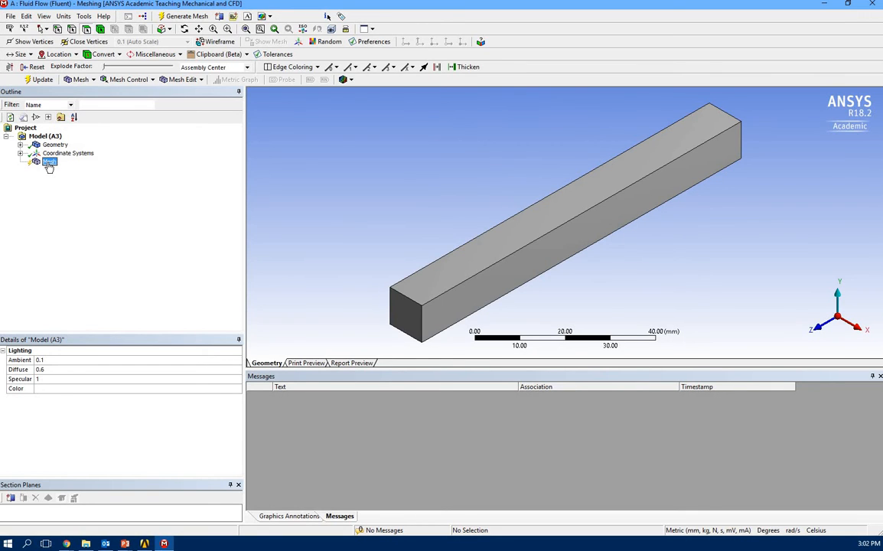
{"action": "right_click", "coordinate": [48, 165]}
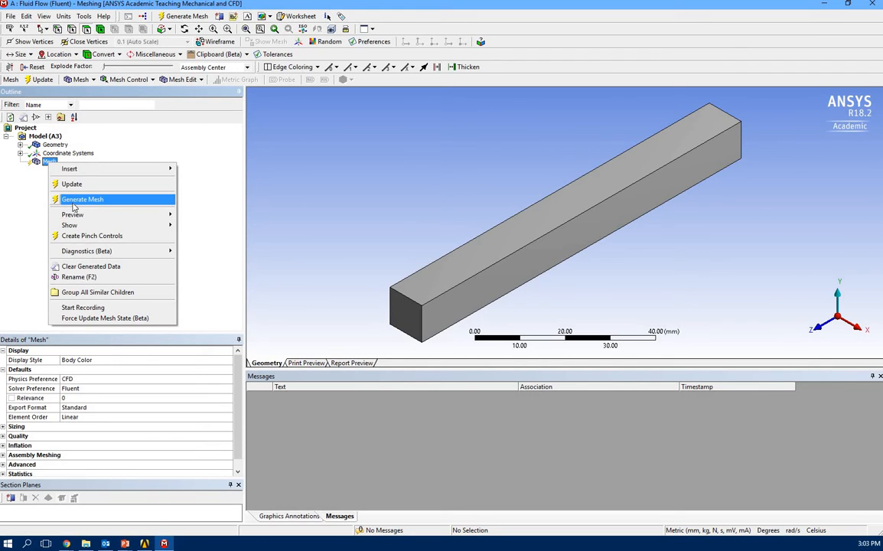
{"action": "left_click", "coordinate": [49, 166]}
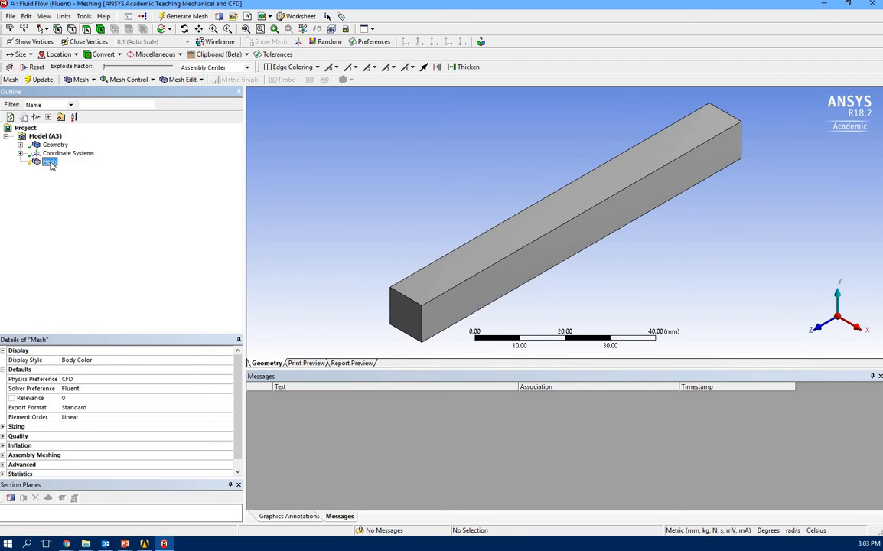
{"action": "right_click", "coordinate": [51, 163]}
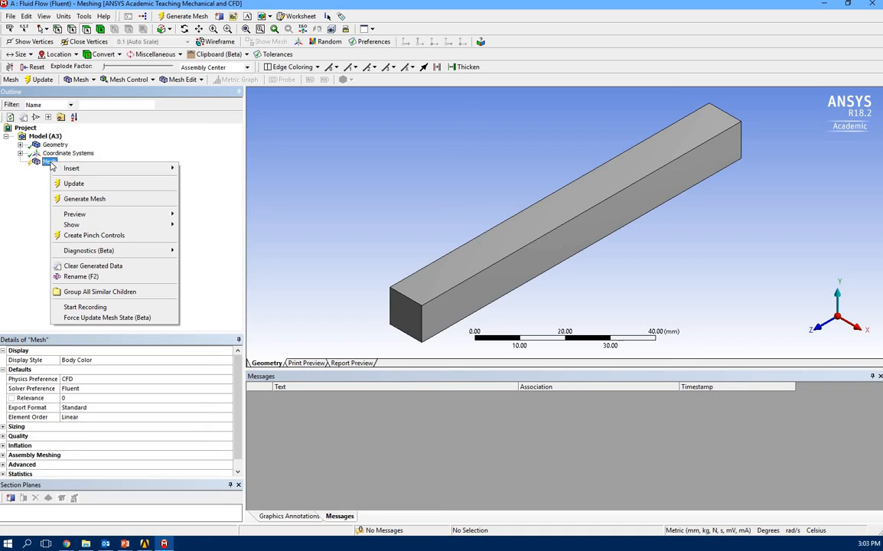
{"action": "left_click", "coordinate": [74, 200]}
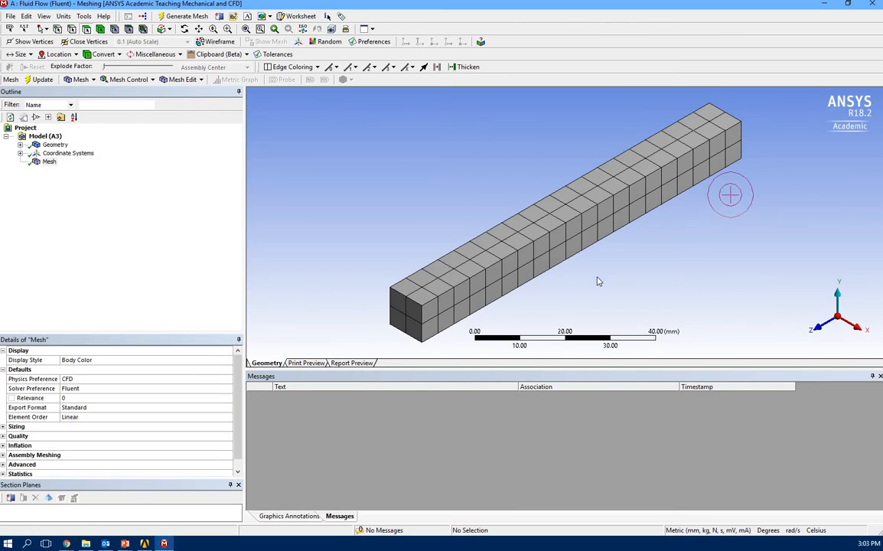
- Create a named selection called LeftSide on the square end face at the bar's positive Z end
{"action": "mouse_move", "coordinate": [413, 308]}
{"action": "middle_mouse_down"}
{"action": "mouse_move", "coordinate": [446, 300]}
{"action": "mouse_move", "coordinate": [447, 277]}
{"action": "mouse_move", "coordinate": [425, 297]}
{"action": "mouse_move", "coordinate": [435, 298]}
{"action": "middle_mouse_up"}
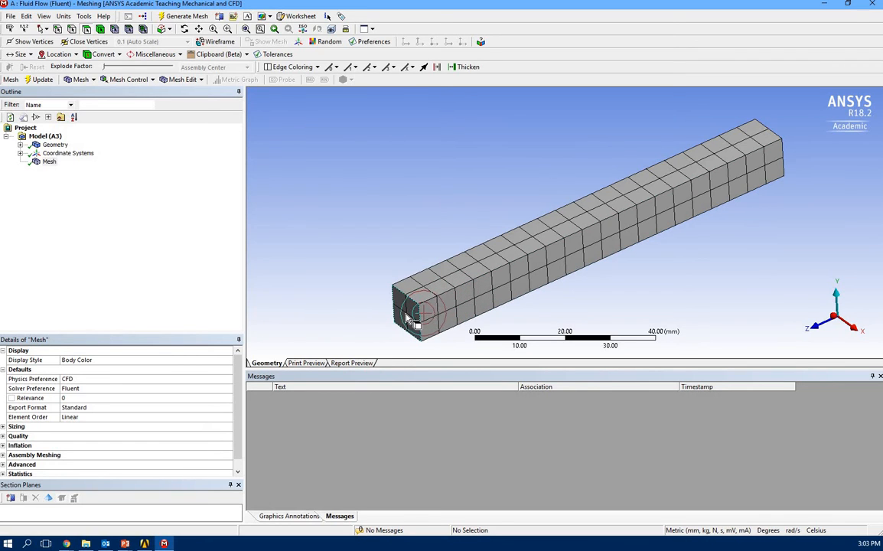
{"action": "left_click", "coordinate": [817, 138]}
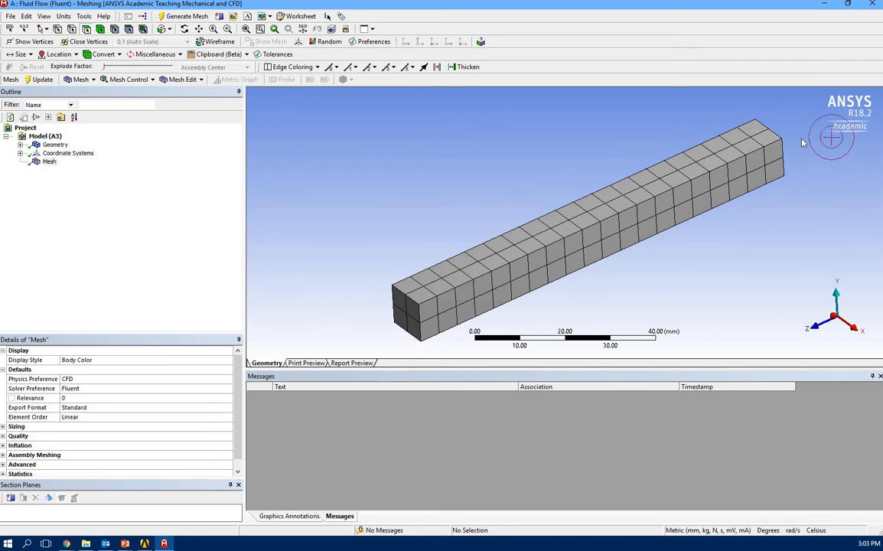
{"action": "left_click", "coordinate": [527, 203]}
{"action": "left_click", "coordinate": [371, 291]}
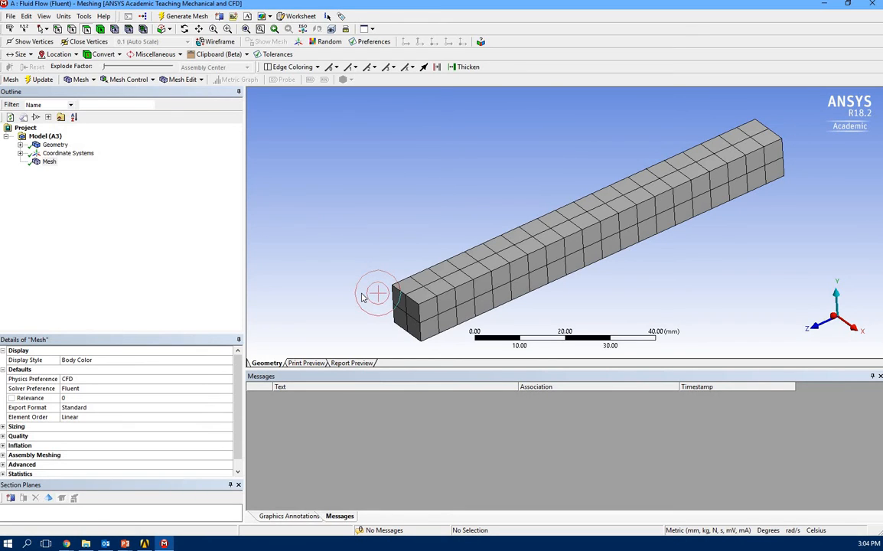
{"action": "left_click", "coordinate": [401, 317]}
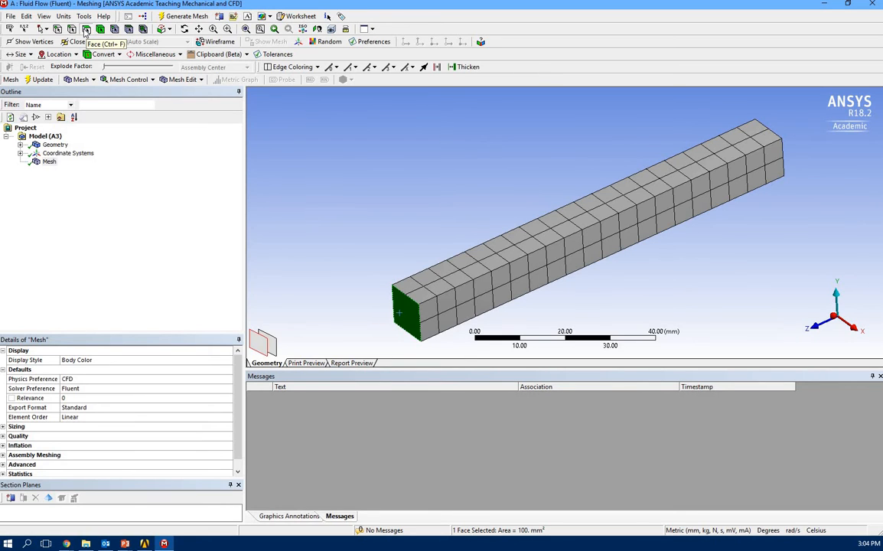
{"action": "left_click", "coordinate": [404, 315]}
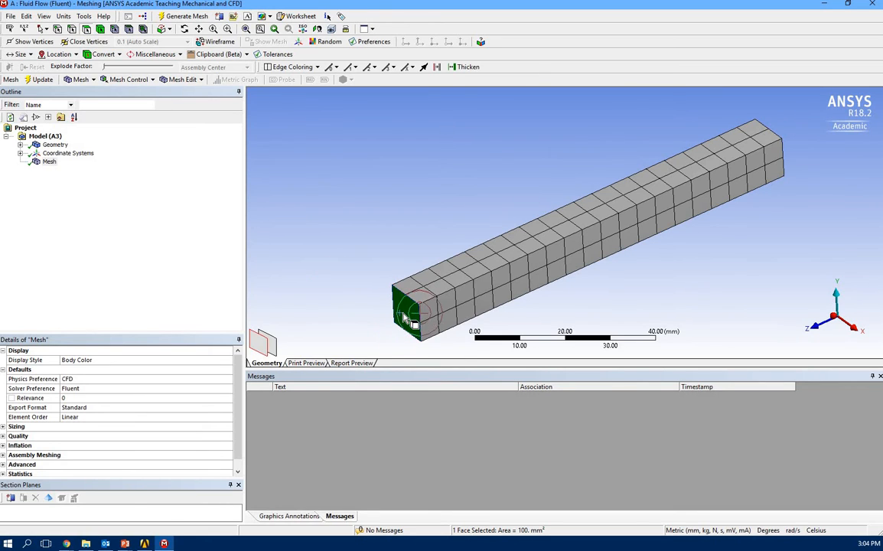
{"action": "right_click", "coordinate": [403, 316]}
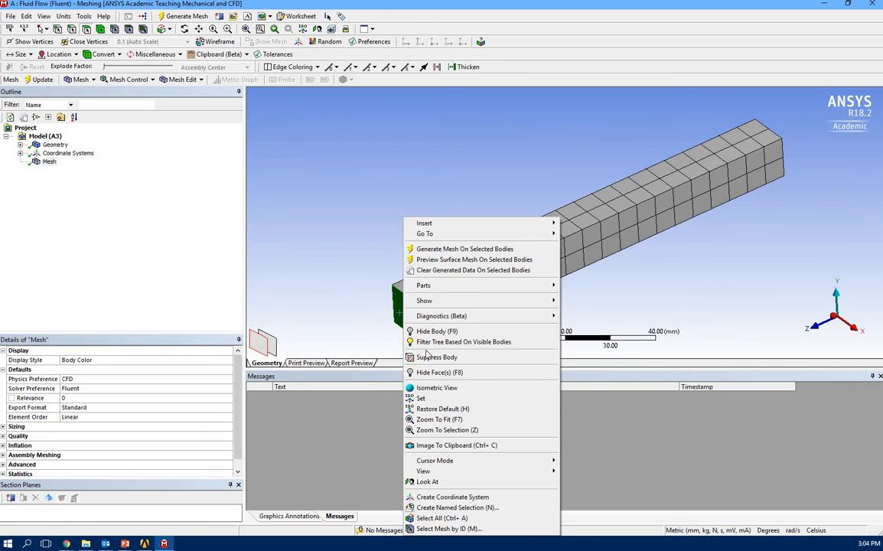
{"action": "left_click", "coordinate": [468, 508]}
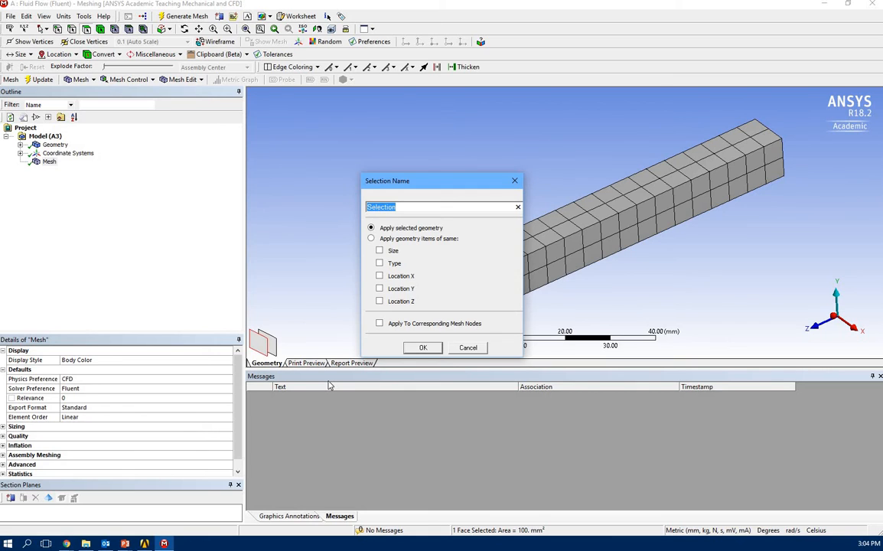
{"action": "type", "text": "LeftSide"}
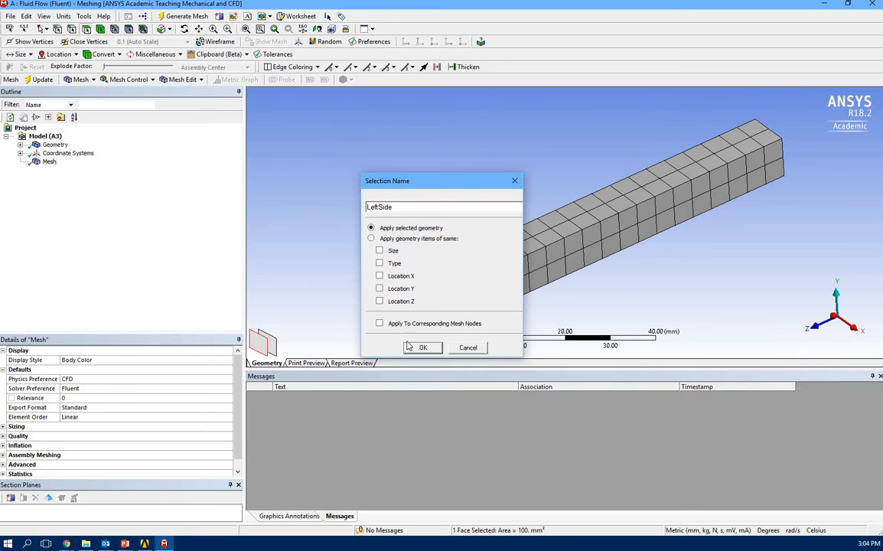
{"action": "left_click", "coordinate": [433, 351]}
- Create a named selection called RightSide on the square end face at the origin, and review the faces of both named selections
{"action": "left_click_drag", "start_coordinate": [739, 233], "coordinate": [777, 228]}
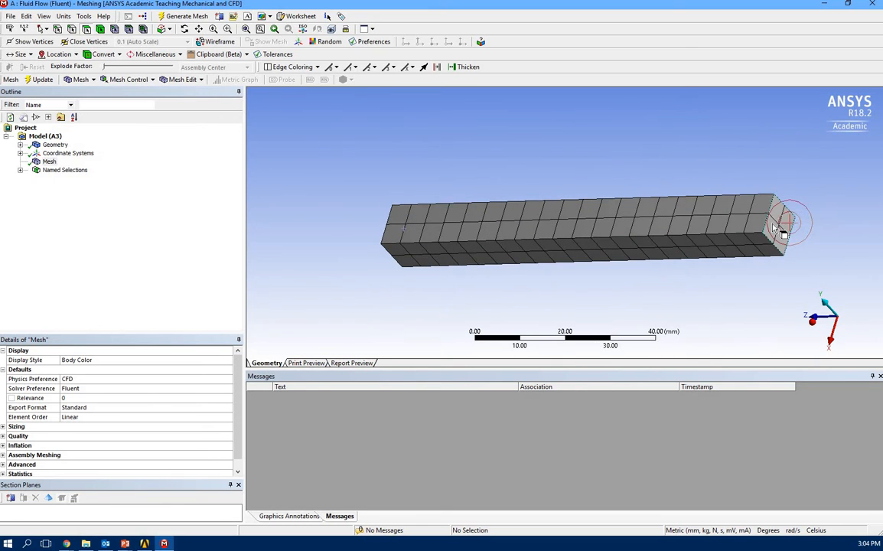
{"action": "left_click", "coordinate": [776, 229]}
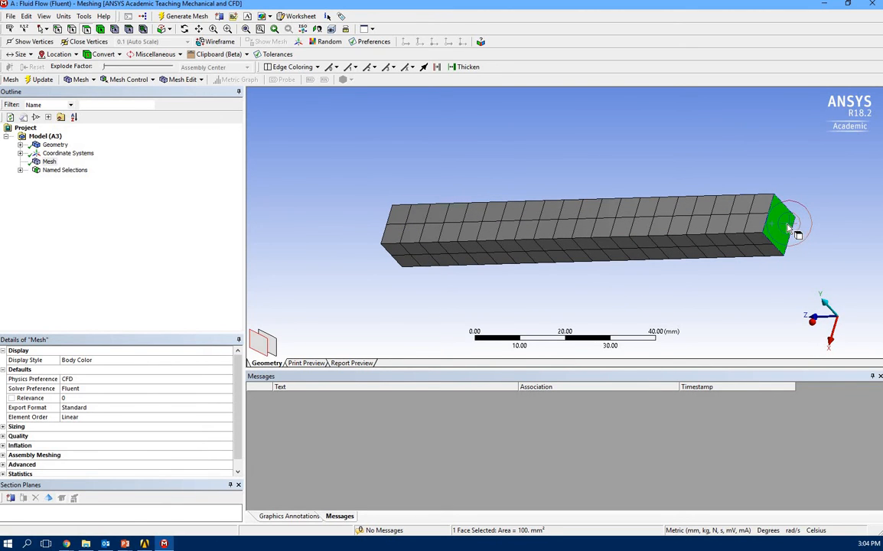
{"action": "right_click", "coordinate": [783, 221]}
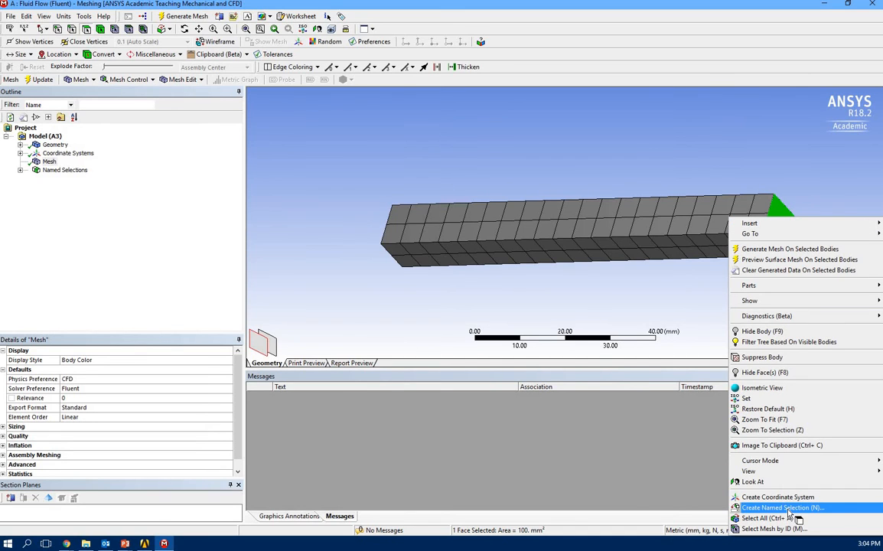
{"action": "left_click", "coordinate": [788, 509]}
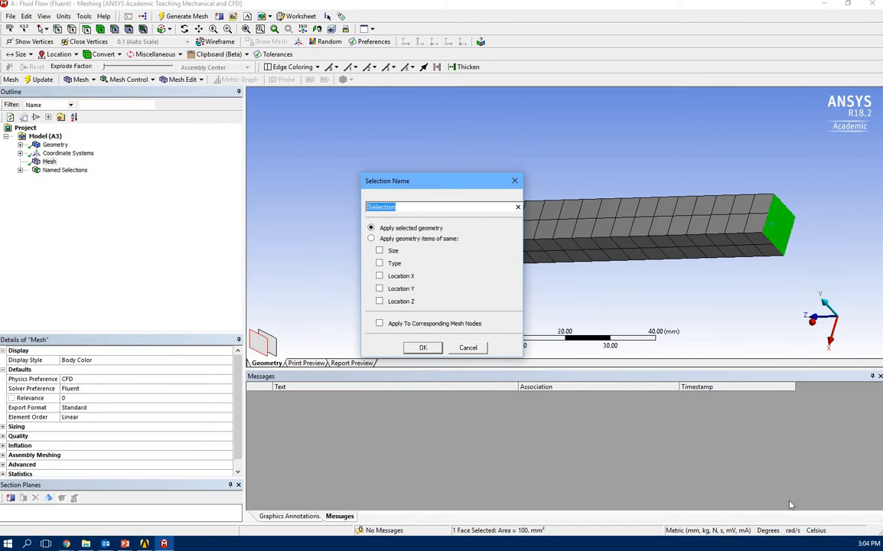
{"action": "type", "text": "RightSide"}
{"action": "left_click", "coordinate": [426, 348]}
{"action": "middle_click_drag", "start_coordinate": [443, 295], "coordinate": [536, 272]}
{"action": "left_click", "coordinate": [20, 170]}
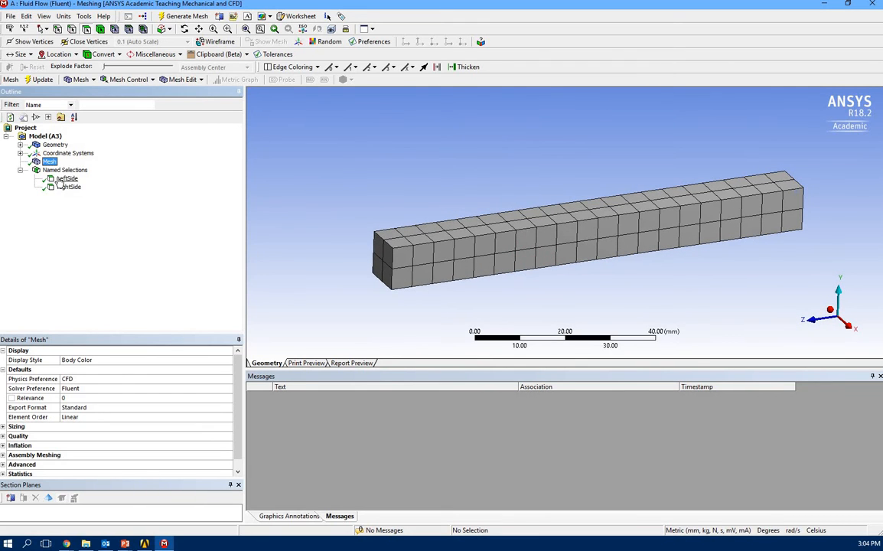
{"action": "left_click", "coordinate": [61, 179]}
{"action": "left_click", "coordinate": [65, 188]}
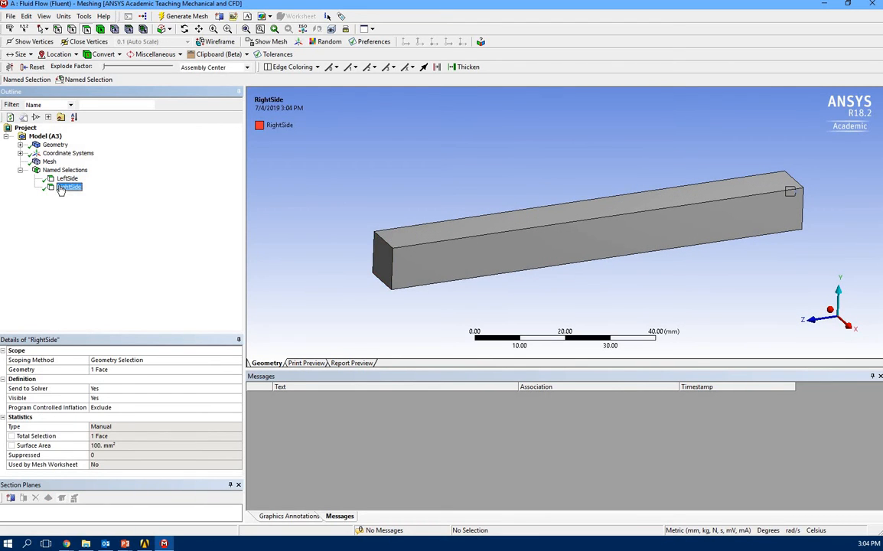
{"action": "middle_click_drag", "start_coordinate": [612, 238], "coordinate": [706, 264]}
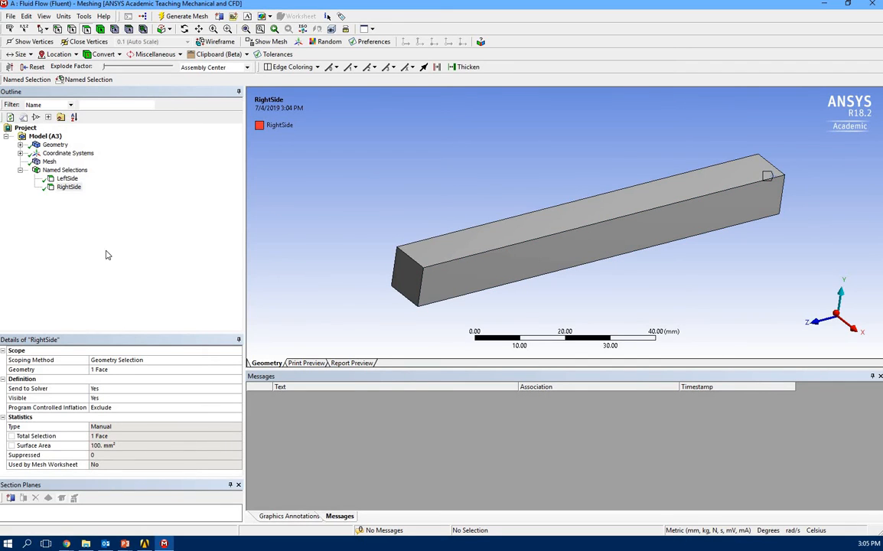
- Close Meshing and update the Mesh component in the Workbench project schematic
{"action": "left_click", "coordinate": [872, 4]}
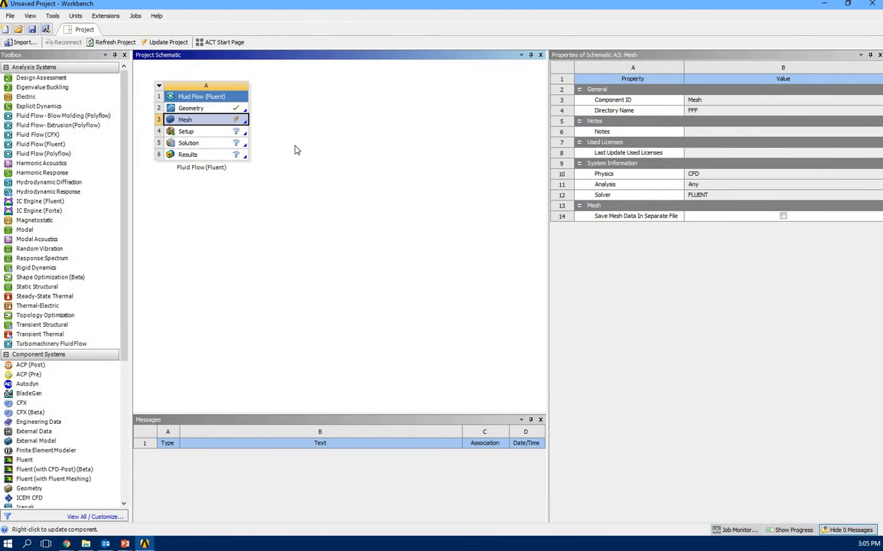
{"action": "left_click", "coordinate": [297, 150]}
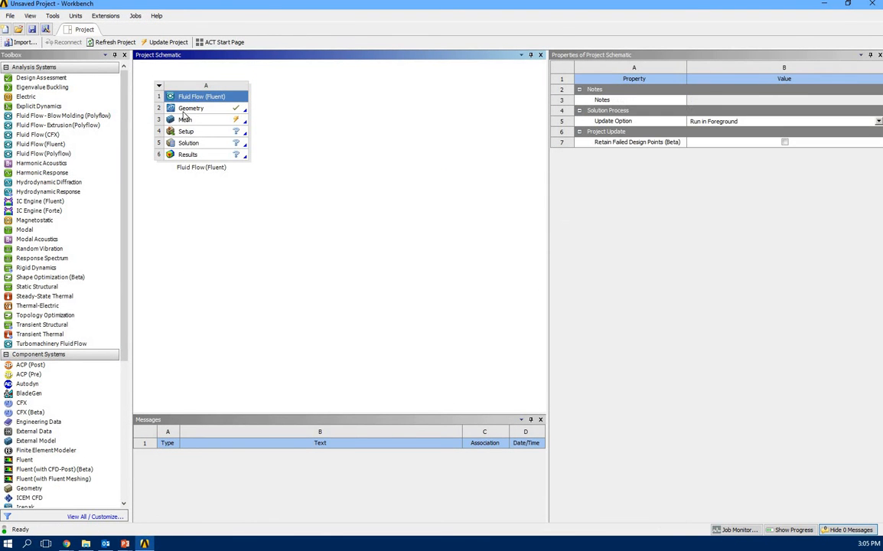
{"action": "right_click", "coordinate": [226, 122]}
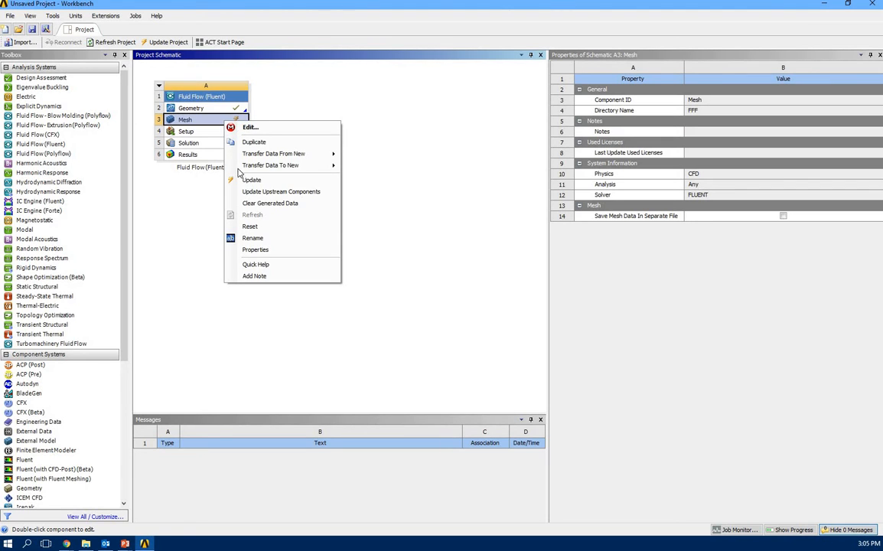
{"action": "left_click", "coordinate": [241, 179]}
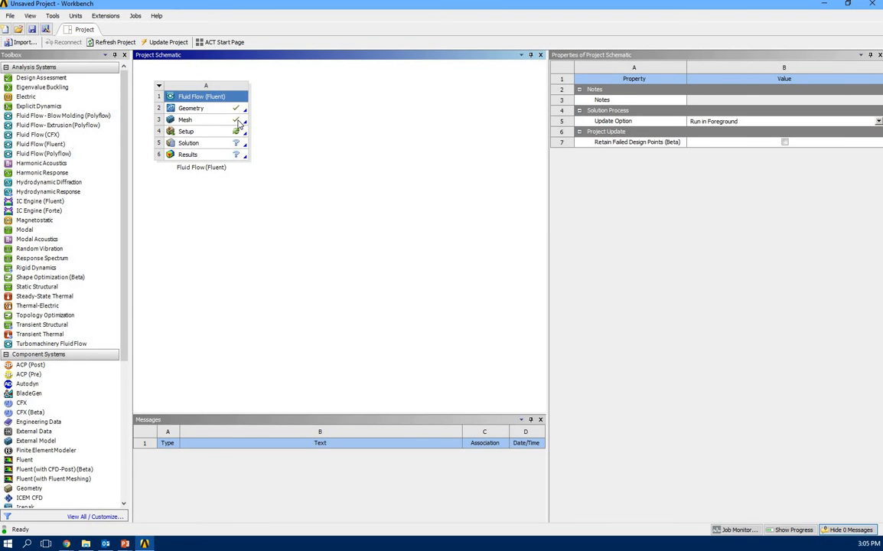
- Launch Fluent from the project's Setup component with double precision and parallel processing on the local machine
{"action": "double_click", "coordinate": [218, 135]}
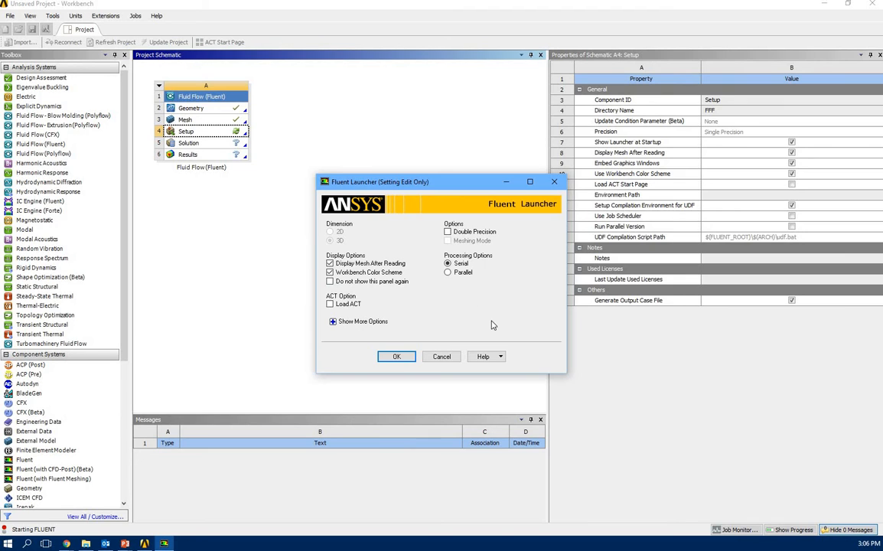
{"action": "left_click", "coordinate": [448, 232]}
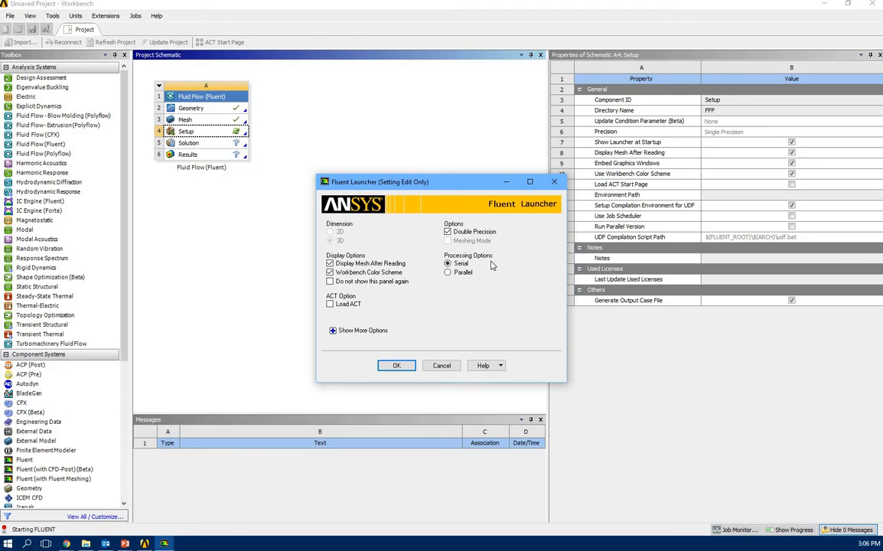
{"action": "left_click", "coordinate": [449, 274]}
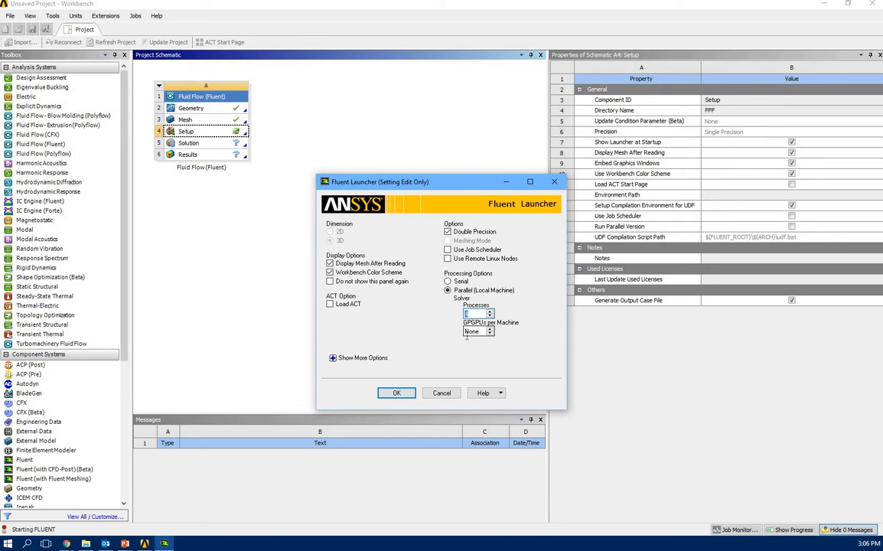
{"action": "left_click", "coordinate": [399, 397]}
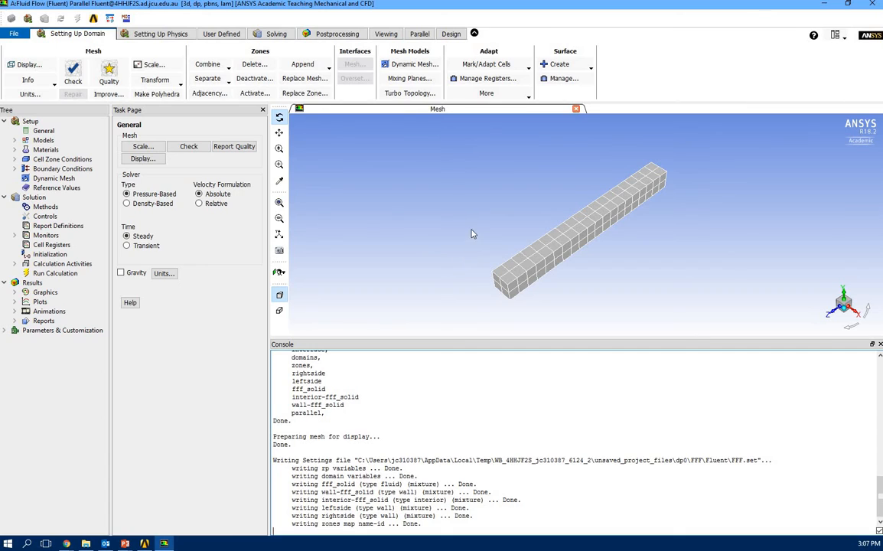
- Check the meshed bar and the general solver settings, and turn on the energy equation in the models
{"action": "middle_click_drag", "start_coordinate": [472, 230], "coordinate": [465, 248]}
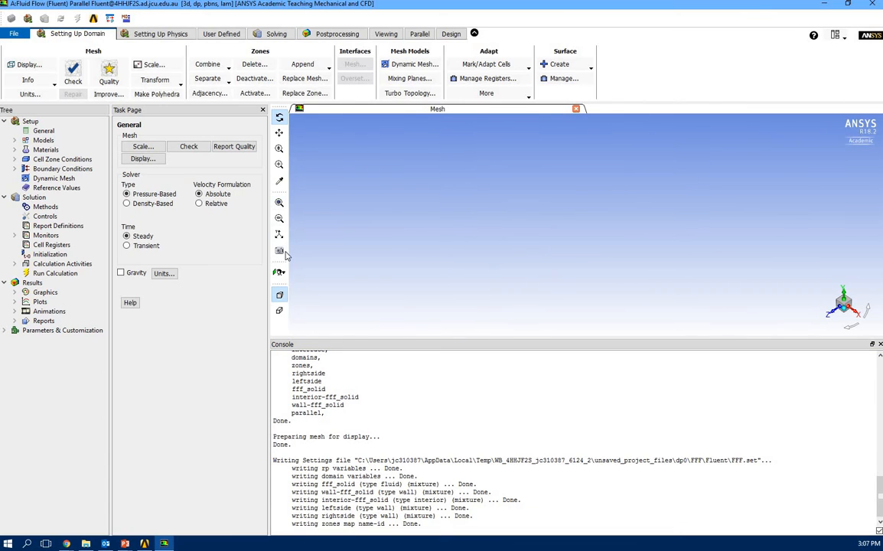
{"action": "left_click", "coordinate": [280, 202]}
{"action": "left_click_drag", "start_coordinate": [440, 210], "coordinate": [418, 257]}
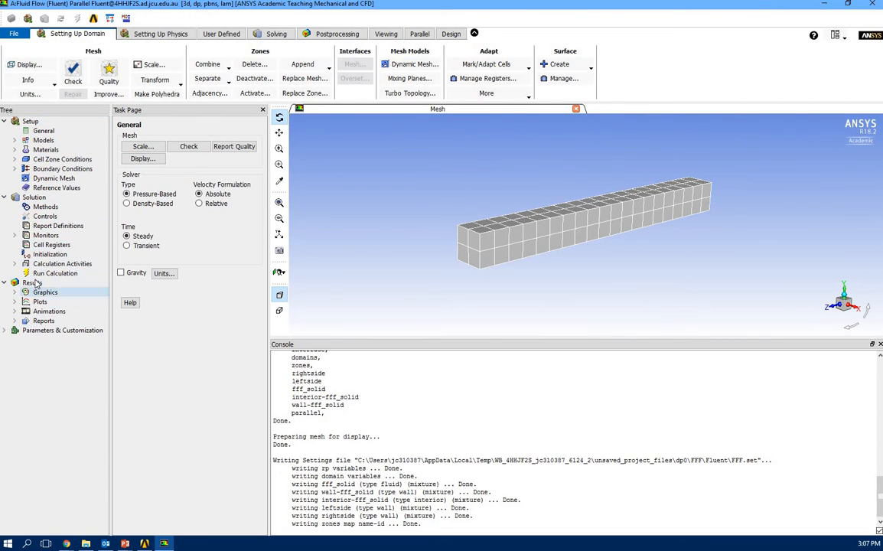
{"action": "left_click", "coordinate": [46, 133]}
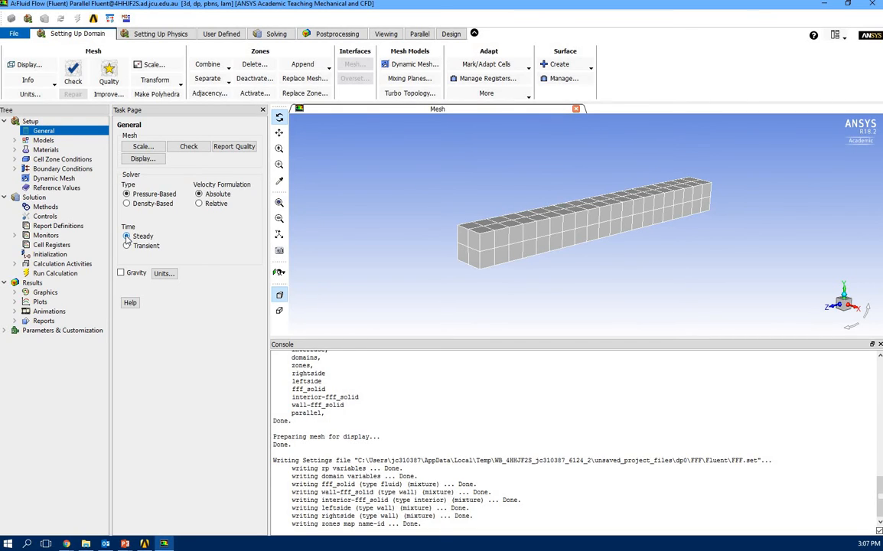
{"action": "double_click", "coordinate": [43, 141]}
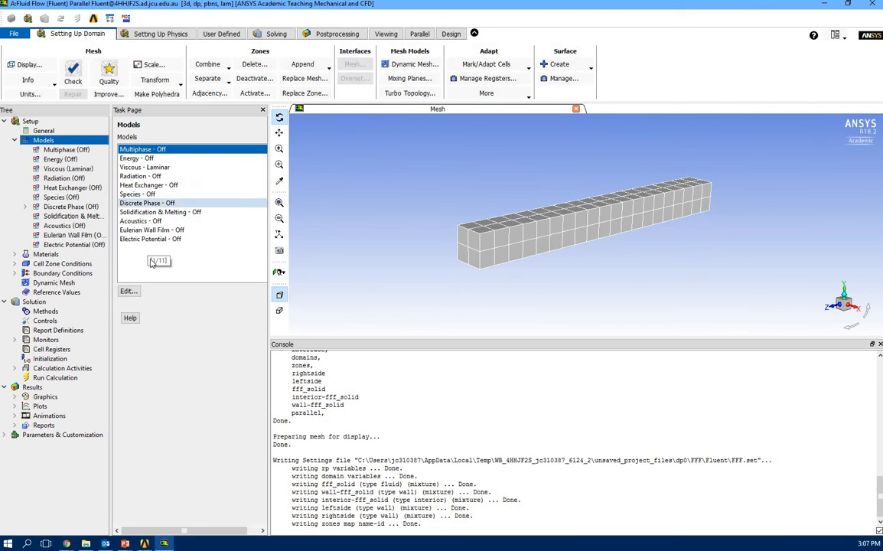
{"action": "left_click", "coordinate": [138, 160]}
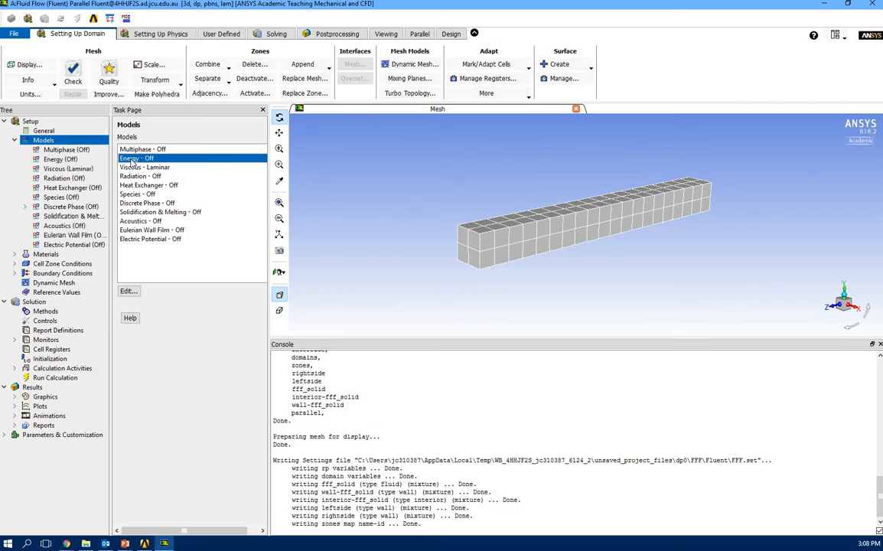
{"action": "double_click", "coordinate": [132, 159]}
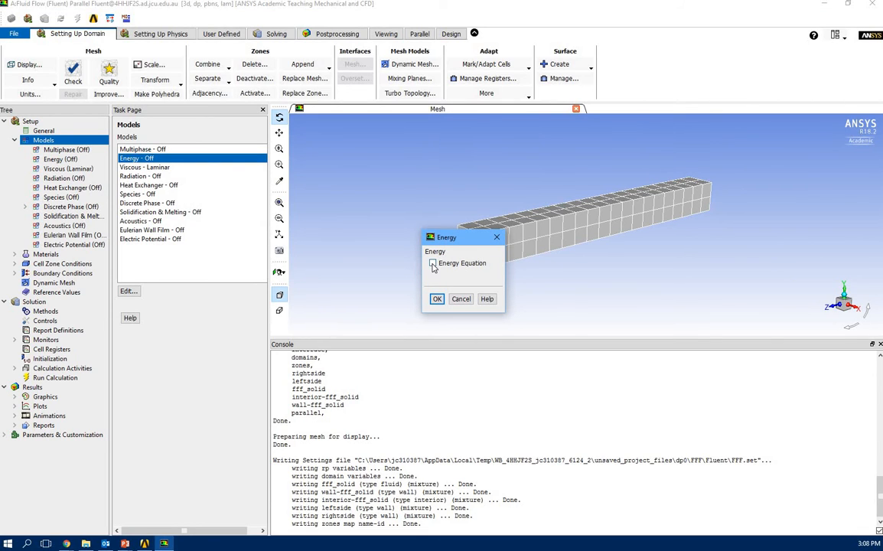
{"action": "left_click", "coordinate": [436, 301]}
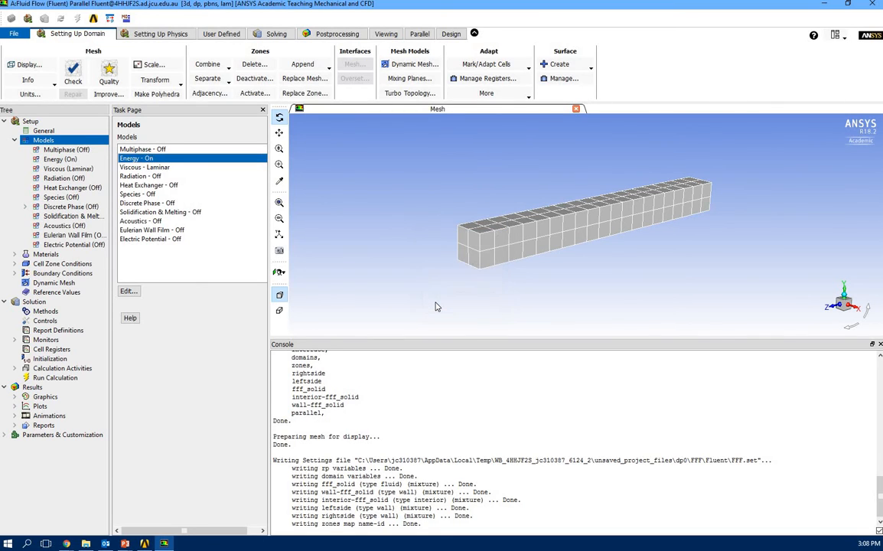
{"action": "left_click", "coordinate": [15, 141]}
- Examine the solid material aluminum's density, specific heat and thermal conductivity, and the available solid materials
{"action": "double_click", "coordinate": [39, 151]}
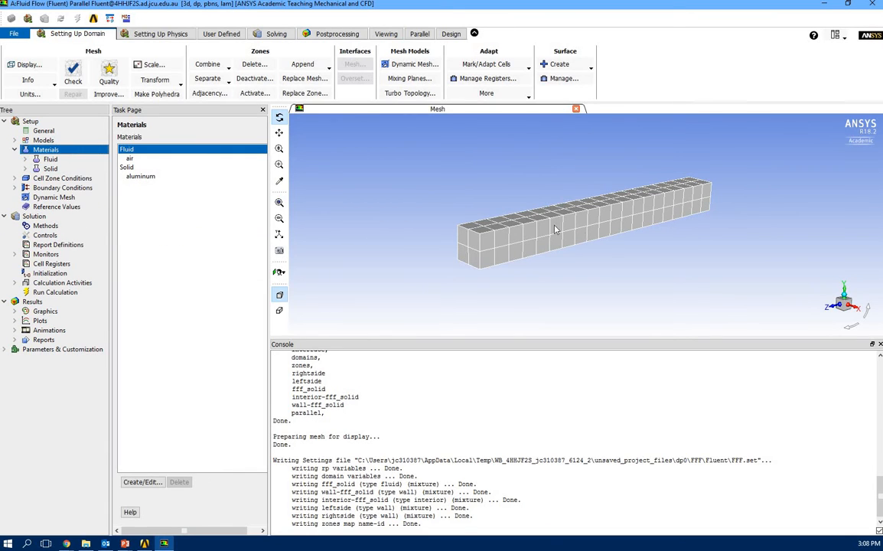
{"action": "left_click", "coordinate": [140, 178]}
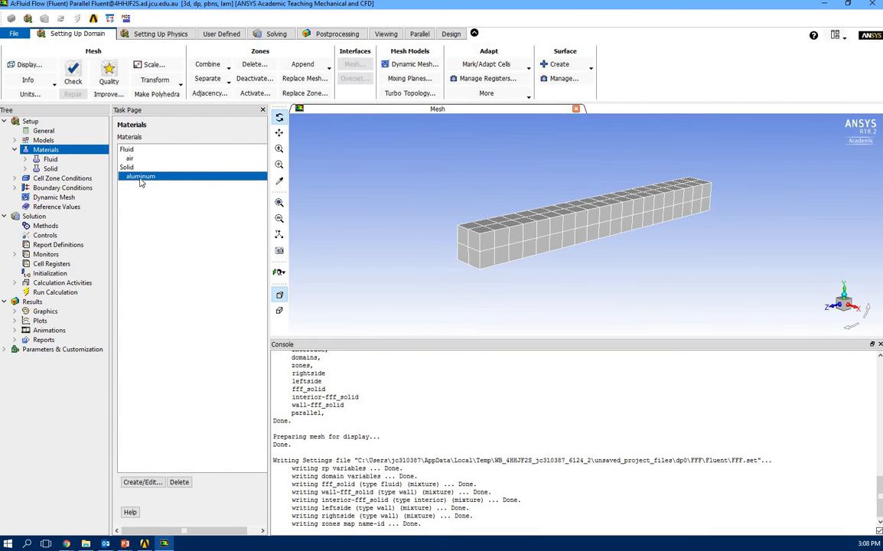
{"action": "double_click", "coordinate": [140, 177]}
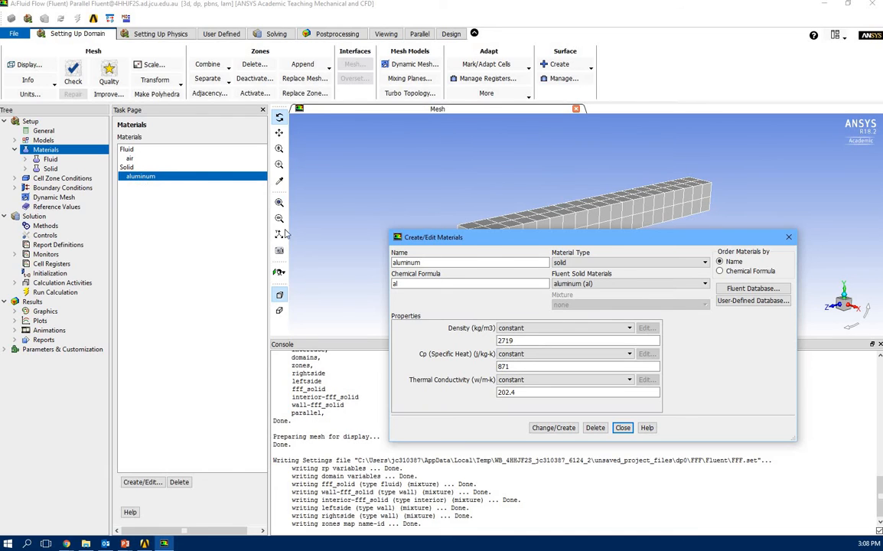
{"action": "left_click_drag", "start_coordinate": [536, 238], "coordinate": [492, 150]}
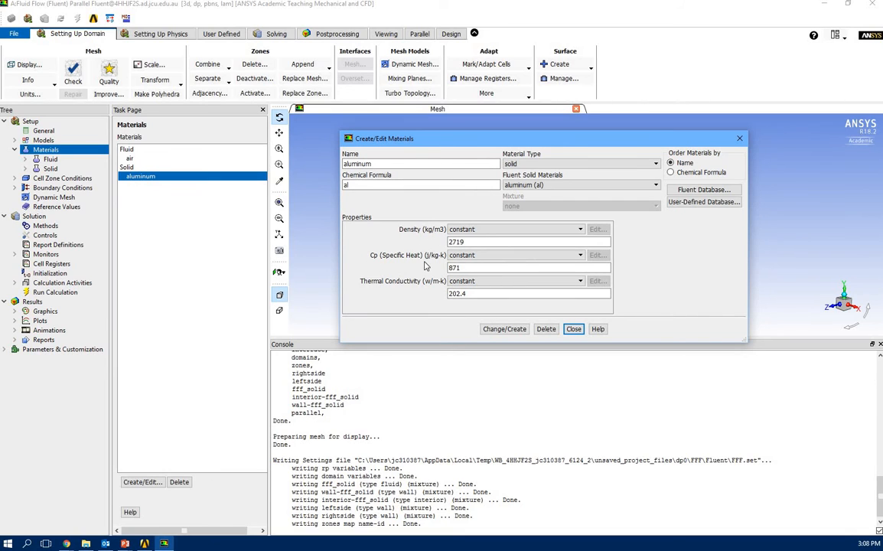
{"action": "left_click", "coordinate": [460, 299]}
{"action": "left_click", "coordinate": [536, 185]}
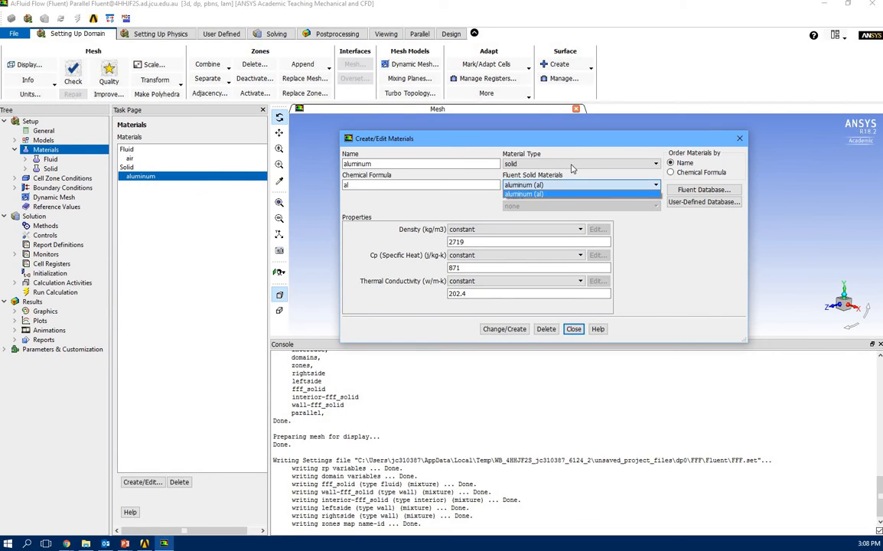
{"action": "left_click", "coordinate": [572, 167]}
{"action": "left_click", "coordinate": [458, 184]}
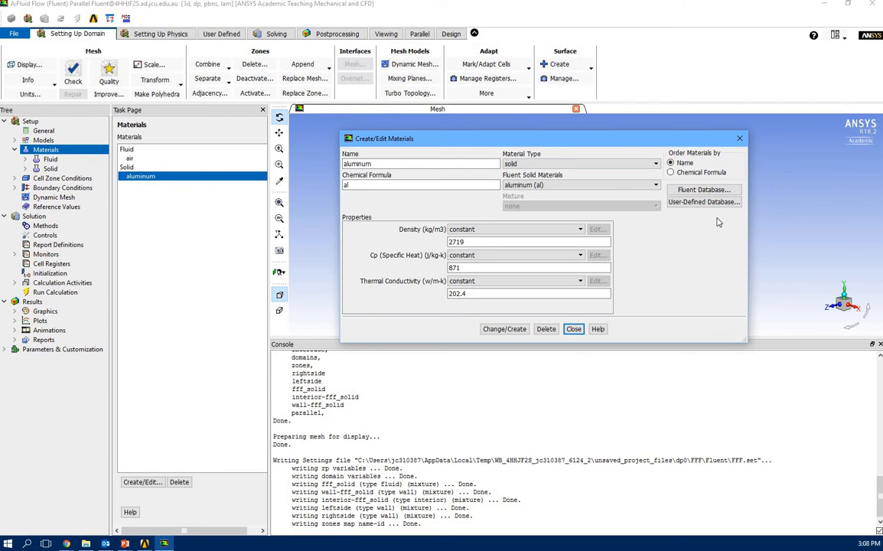
- Browse the Fluent materials database, and close it and the aluminum material's settings without changes
{"action": "left_click", "coordinate": [715, 193]}
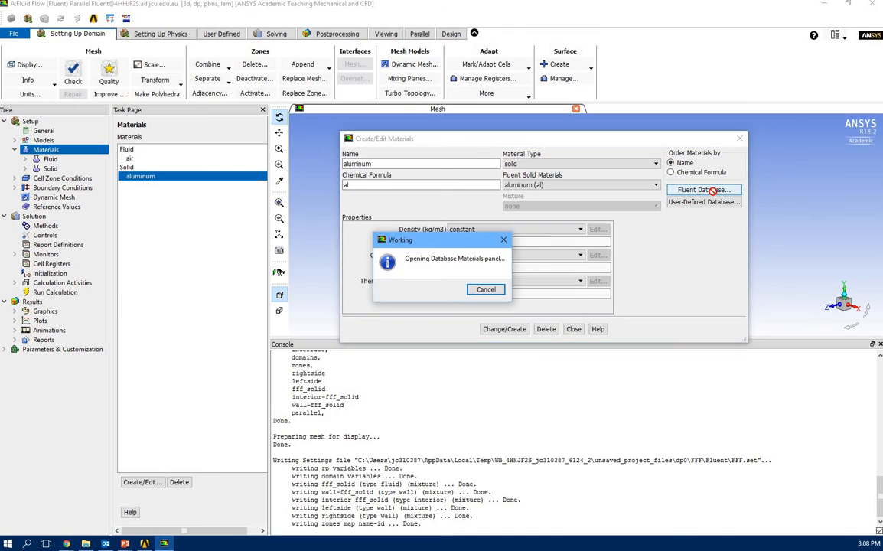
{"action": "scroll", "coordinate": [469, 296], "scroll_direction": "down", "scroll_amount": 12}
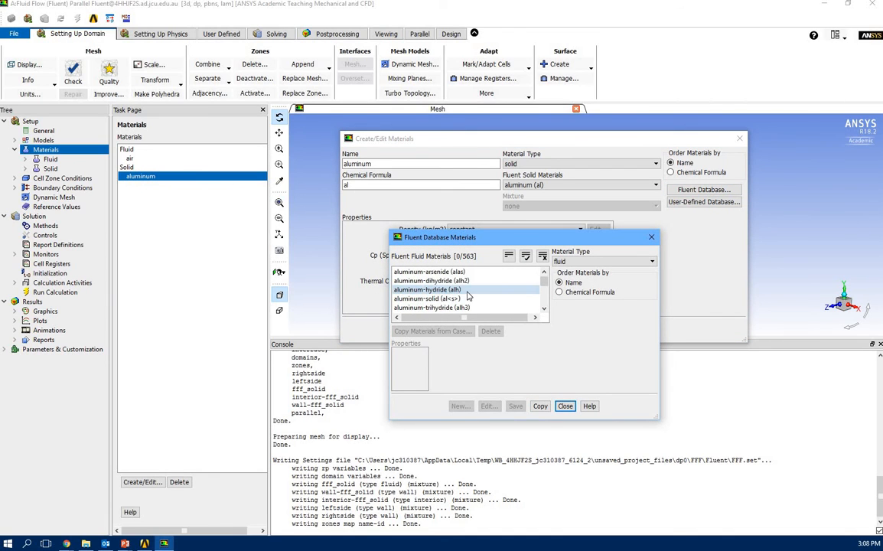
{"action": "scroll", "coordinate": [469, 297], "scroll_direction": "down", "scroll_amount": 6}
{"action": "scroll", "coordinate": [469, 297], "scroll_direction": "up", "scroll_amount": 11}
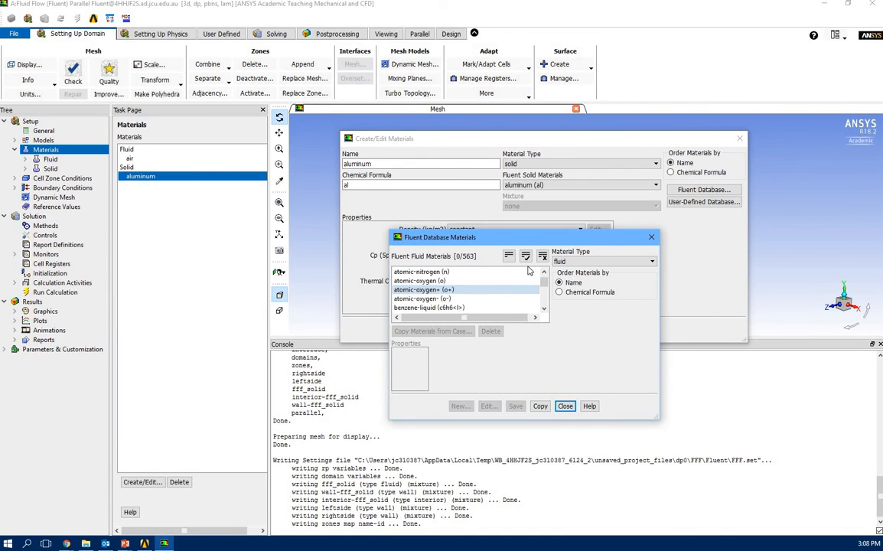
{"action": "left_click", "coordinate": [653, 238]}
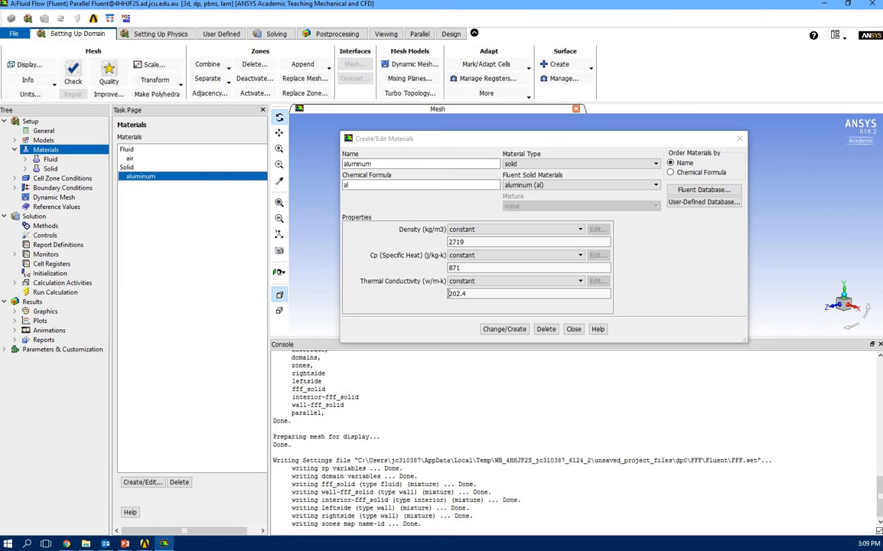
{"action": "left_click", "coordinate": [574, 329]}
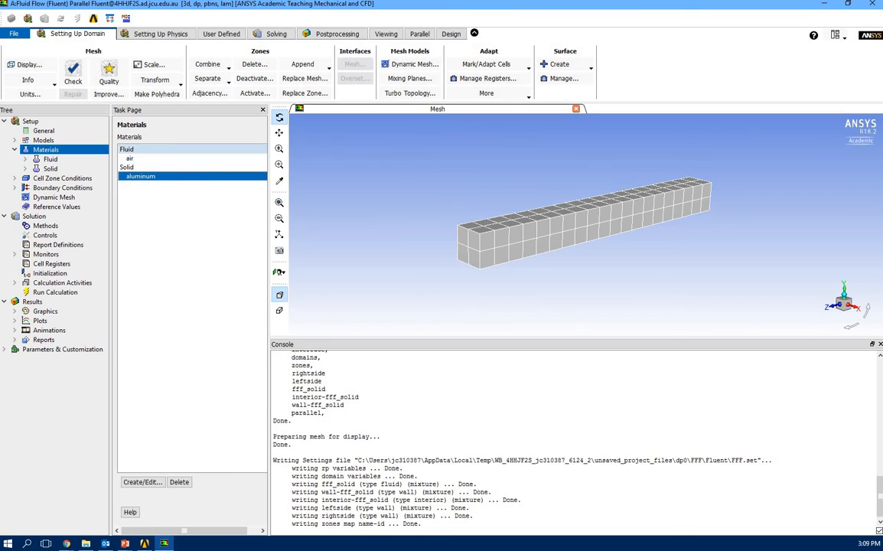
- Change the cell zone fff_solid to type solid with aluminum as its material
{"action": "left_click", "coordinate": [15, 150]}
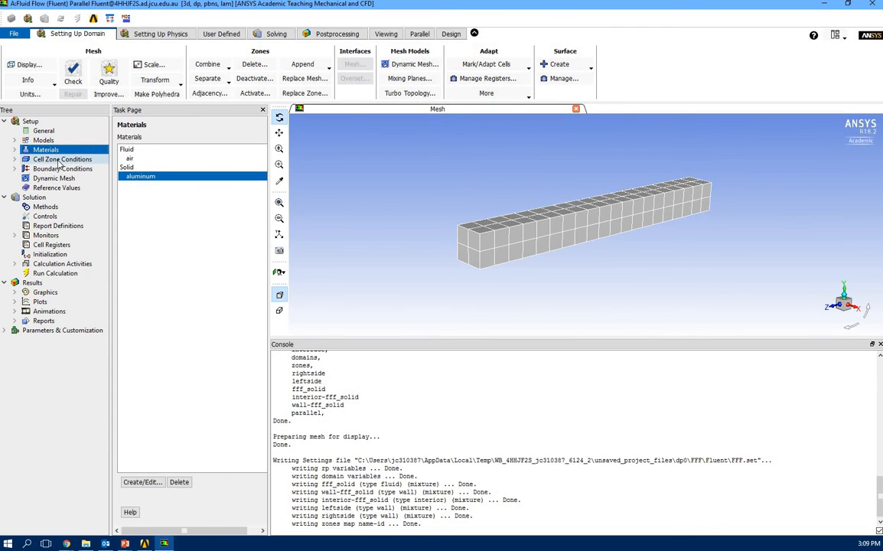
{"action": "left_click", "coordinate": [59, 159]}
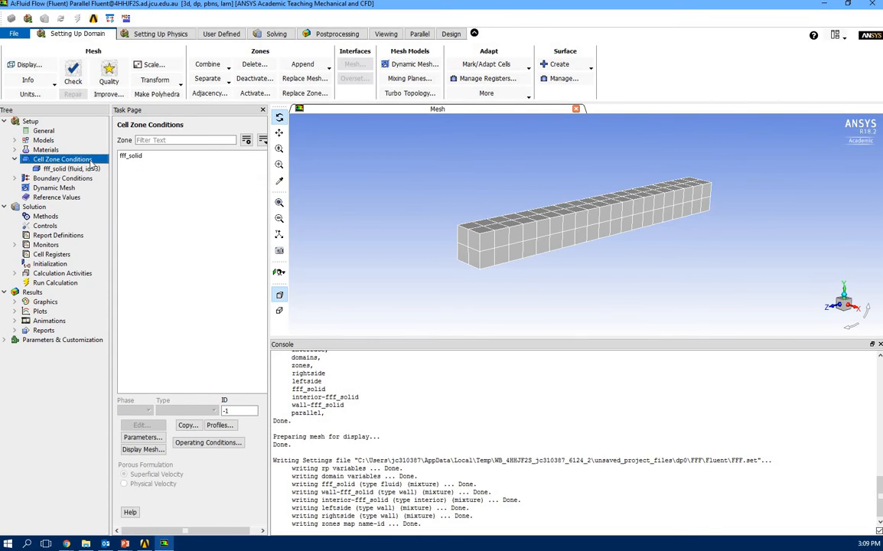
{"action": "left_click", "coordinate": [45, 150]}
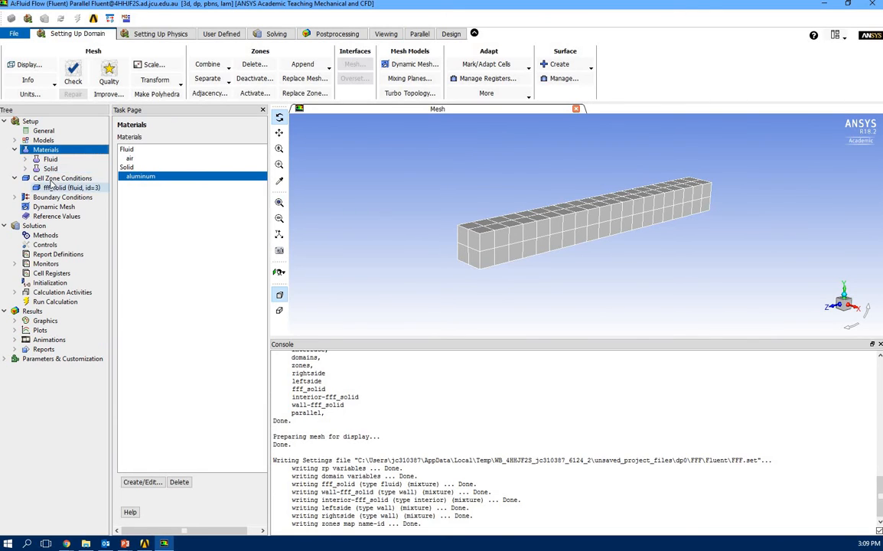
{"action": "left_click", "coordinate": [54, 178]}
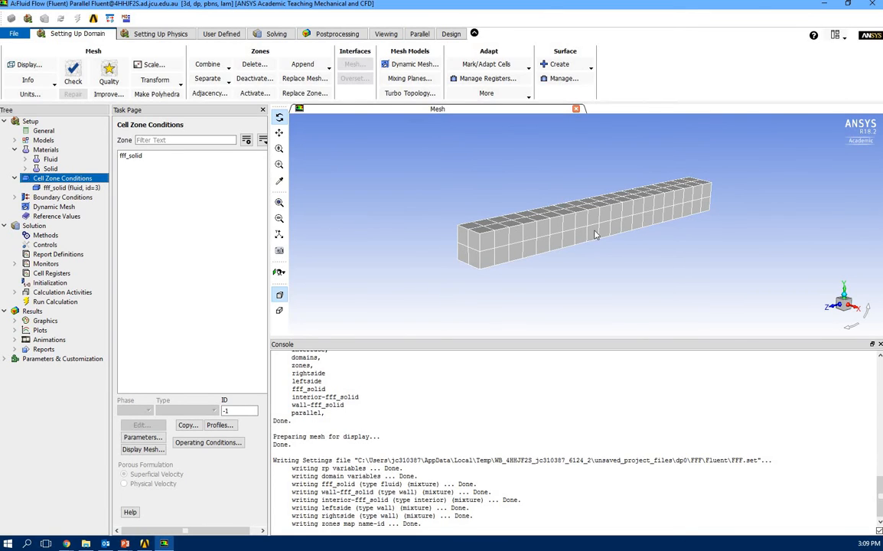
{"action": "left_click", "coordinate": [138, 157]}
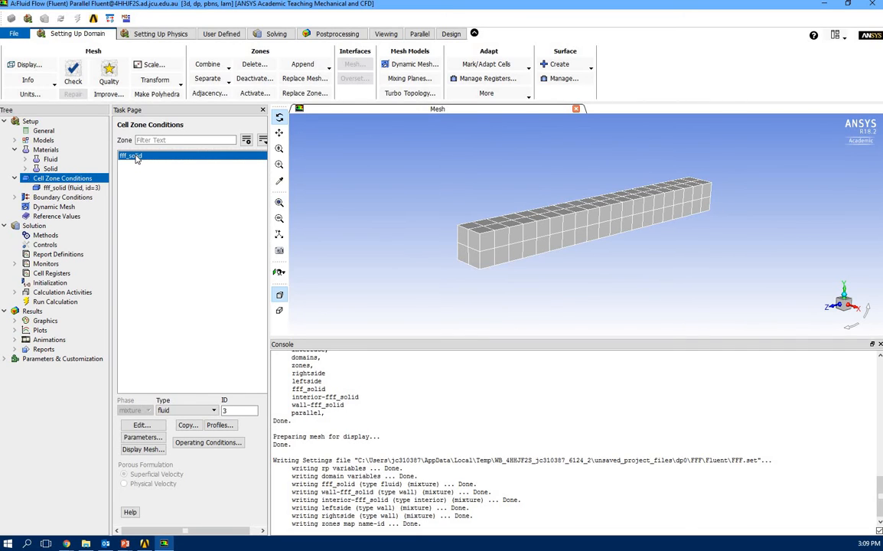
{"action": "left_click", "coordinate": [178, 414]}
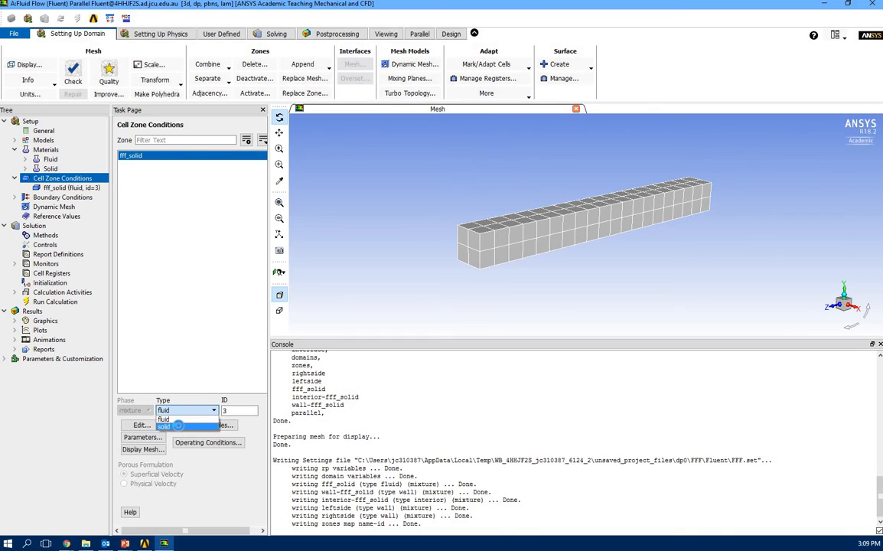
{"action": "left_click", "coordinate": [179, 428]}
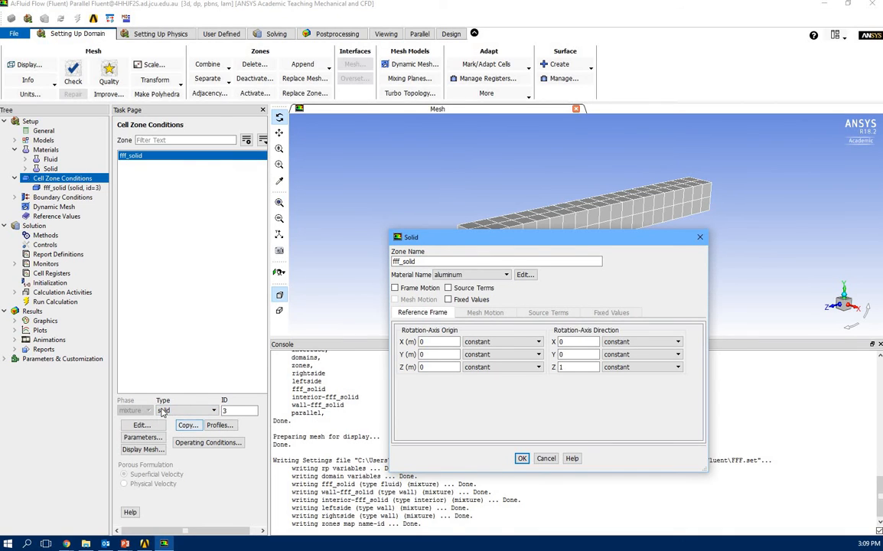
{"action": "left_click", "coordinate": [460, 276]}
{"action": "left_click", "coordinate": [463, 278]}
{"action": "left_click", "coordinate": [521, 458]}
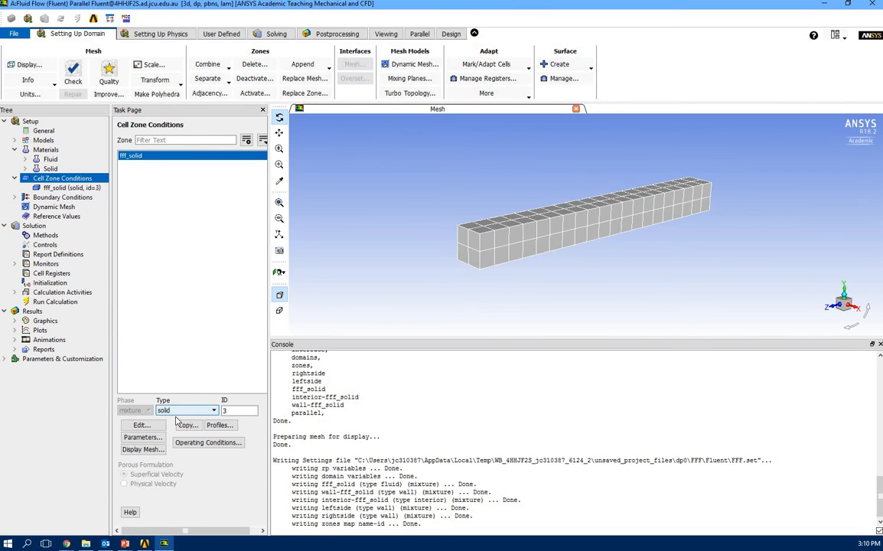
{"action": "left_click", "coordinate": [14, 178]}
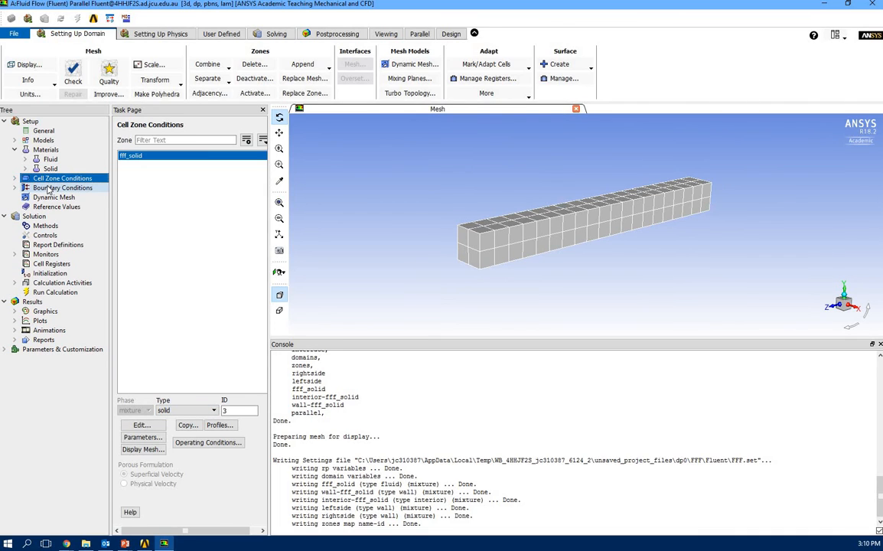
- In the boundary conditions, set the leftside wall's thermal condition to Temperature
{"action": "double_click", "coordinate": [47, 188]}
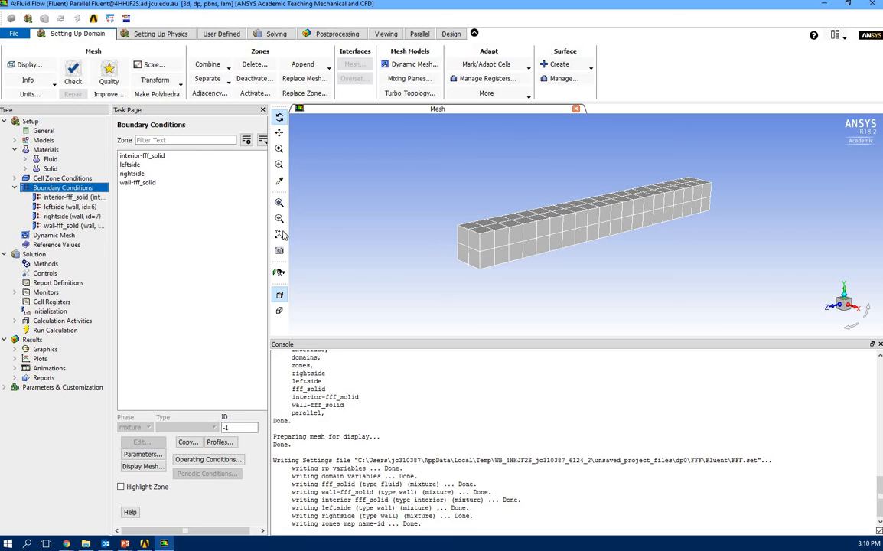
{"action": "left_click", "coordinate": [132, 164]}
{"action": "left_click", "coordinate": [140, 174]}
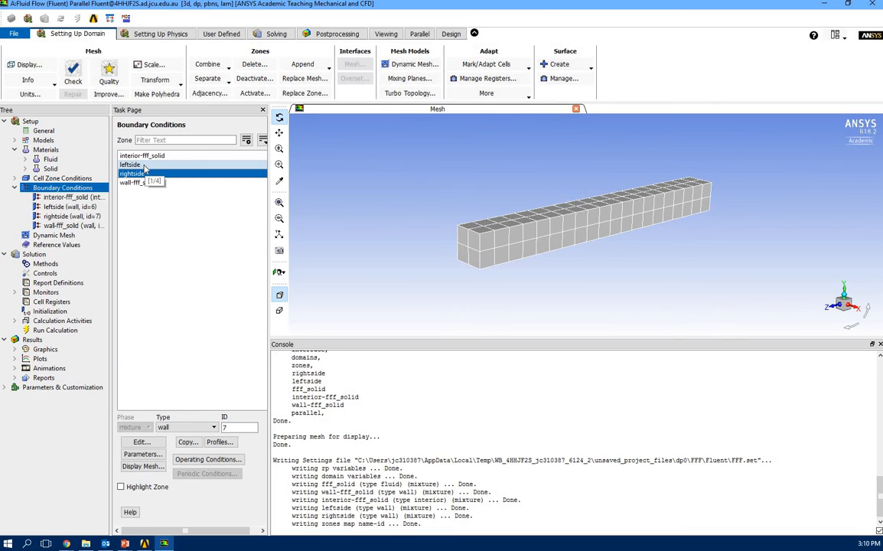
{"action": "left_click", "coordinate": [138, 164]}
{"action": "double_click", "coordinate": [144, 165]}
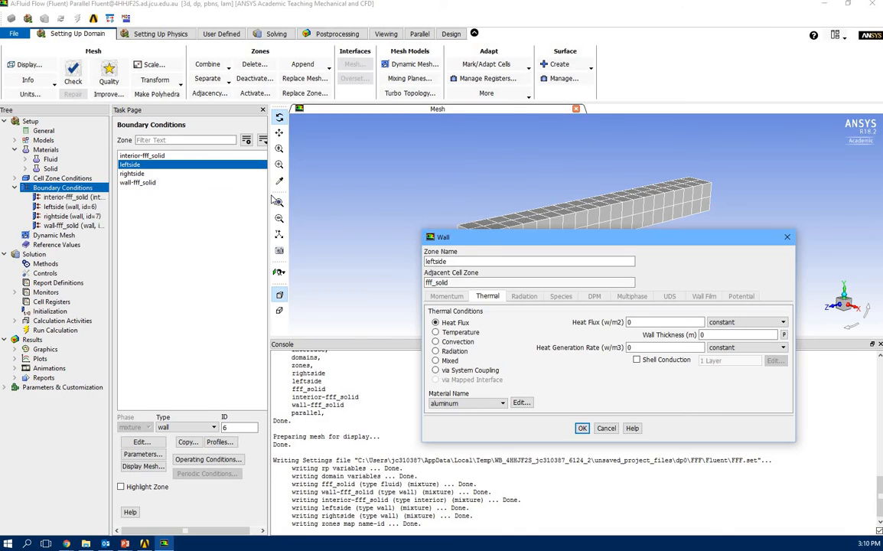
{"action": "left_click_drag", "start_coordinate": [495, 239], "coordinate": [196, 261]}
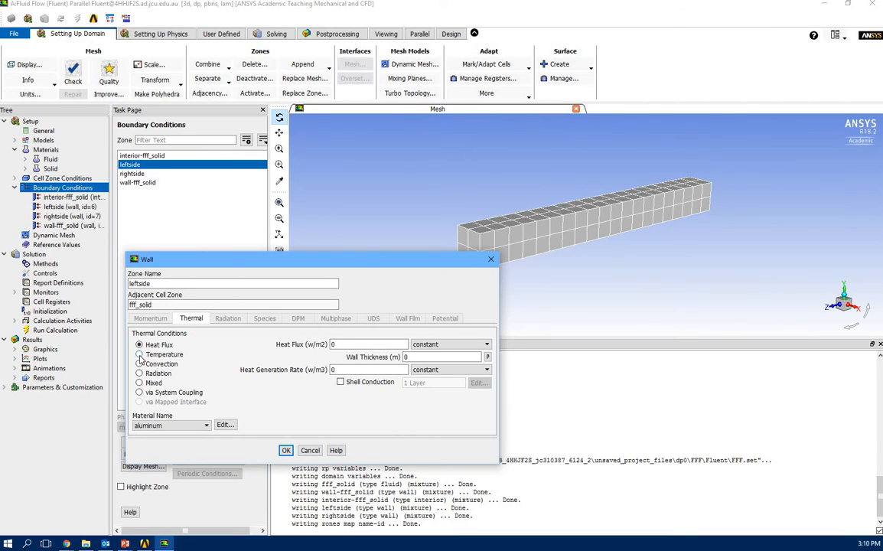
{"action": "left_click", "coordinate": [139, 355]}
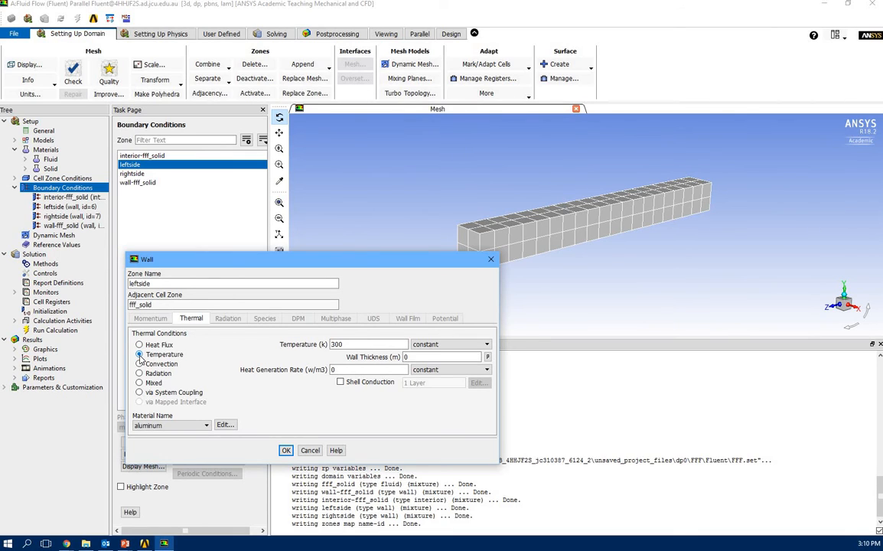
{"action": "left_click", "coordinate": [347, 345]}
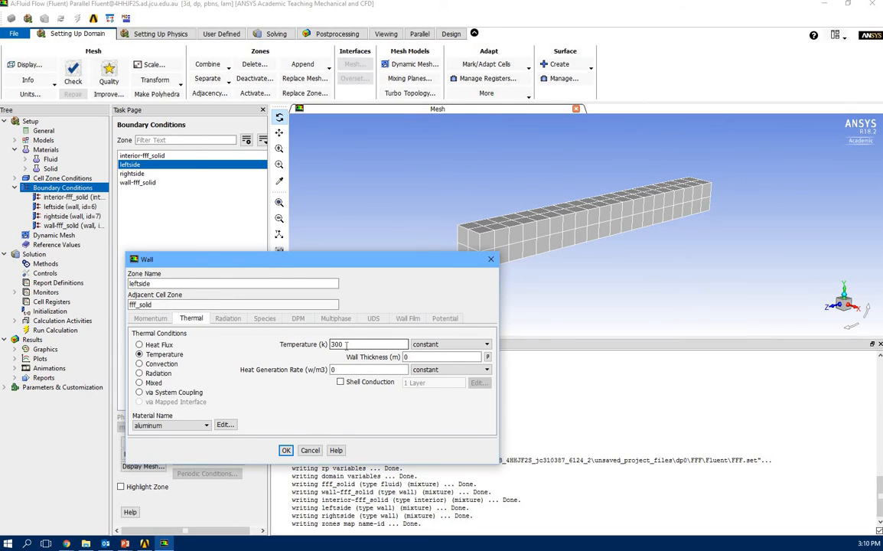
- Change the unit of the temperature quantity to c (Celsius)
{"action": "left_click", "coordinate": [35, 95]}
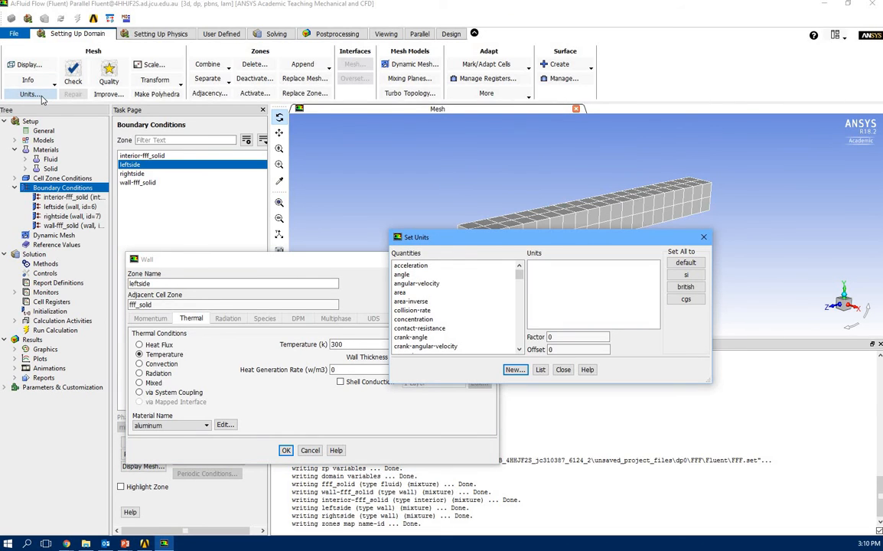
{"action": "scroll", "coordinate": [469, 314], "scroll_direction": "down", "scroll_amount": 10}
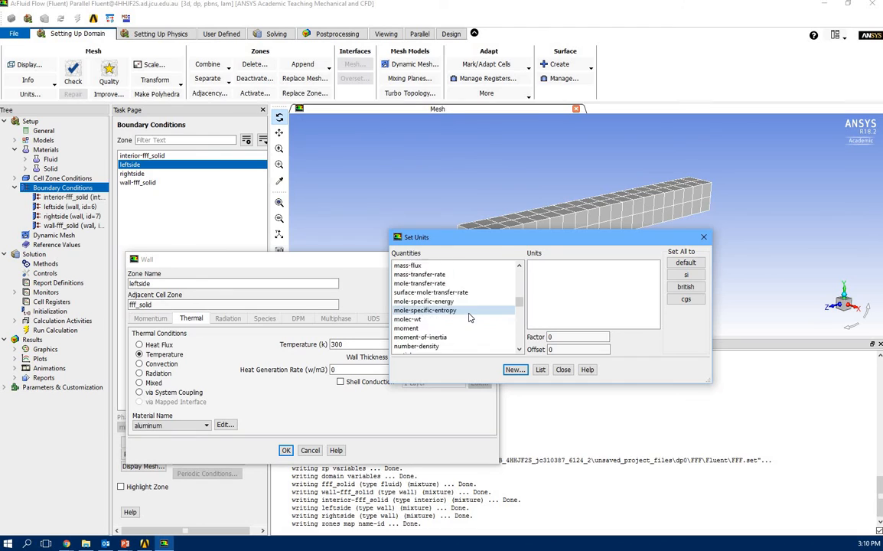
{"action": "scroll", "coordinate": [470, 317], "scroll_direction": "down", "scroll_amount": 20}
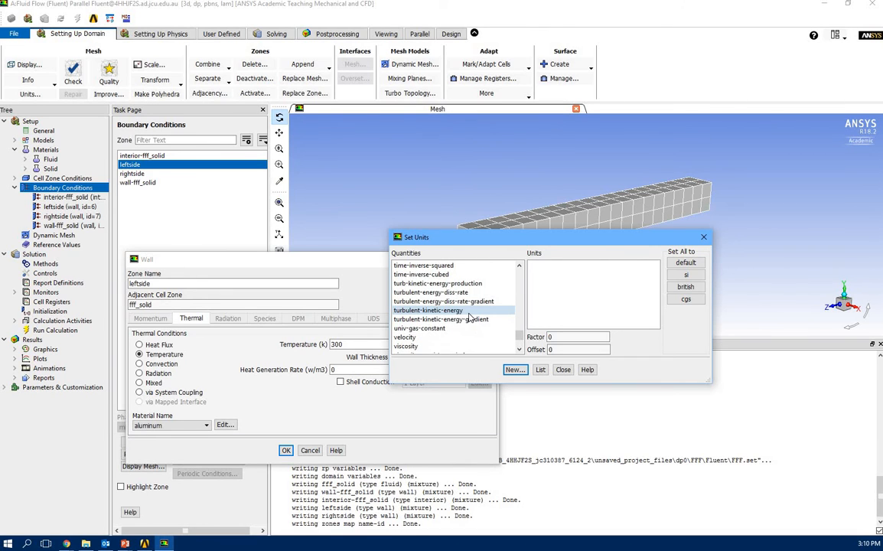
{"action": "scroll", "coordinate": [470, 317], "scroll_direction": "up", "scroll_amount": 2}
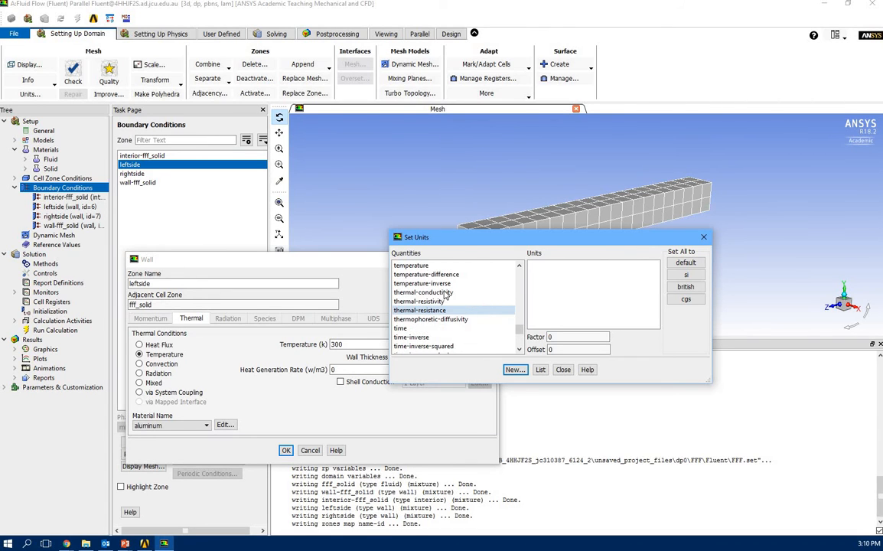
{"action": "scroll", "coordinate": [470, 317], "scroll_direction": "up", "scroll_amount": 2}
{"action": "left_click", "coordinate": [421, 264]}
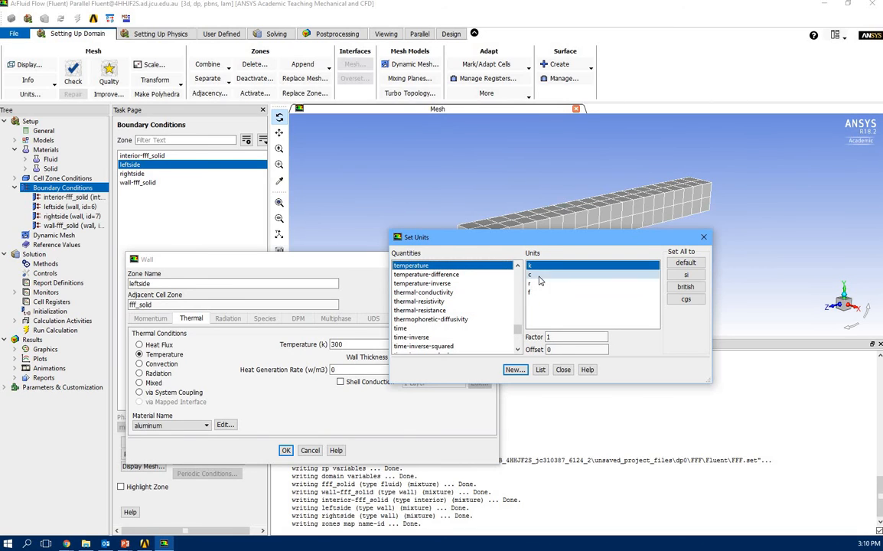
{"action": "left_click", "coordinate": [530, 274]}
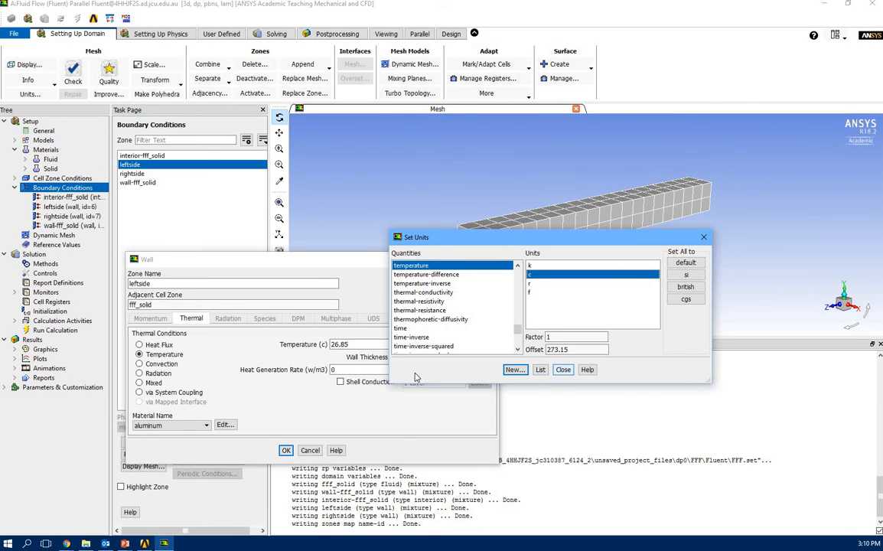
{"action": "left_click", "coordinate": [566, 372]}
- Set the leftside wall's temperature to 110 °C and apply the boundary condition
{"action": "left_click", "coordinate": [360, 344]}
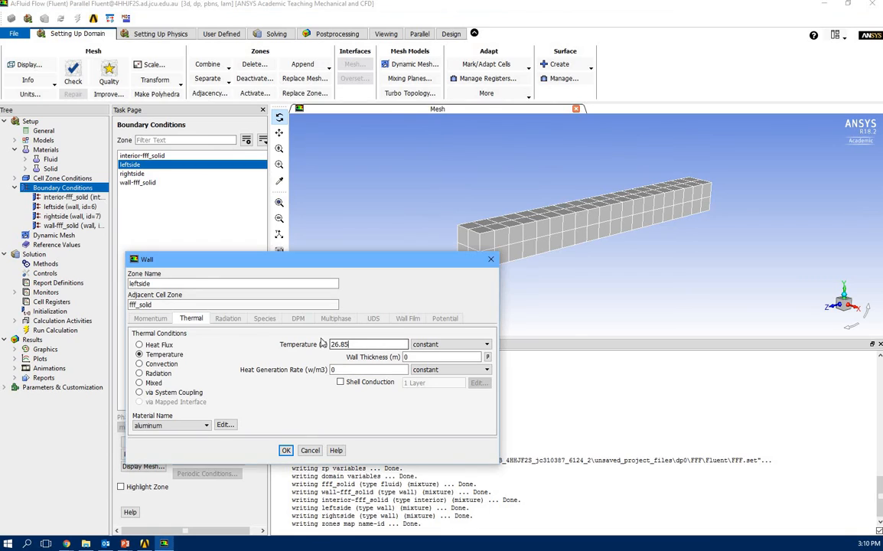
{"action": "triple_click", "coordinate": [372, 345]}
{"action": "type", "text": "110"}
{"action": "left_click", "coordinate": [286, 451]}
- Give the rightside wall a Temperature thermal condition of 10 °C
{"action": "left_click", "coordinate": [130, 174]}
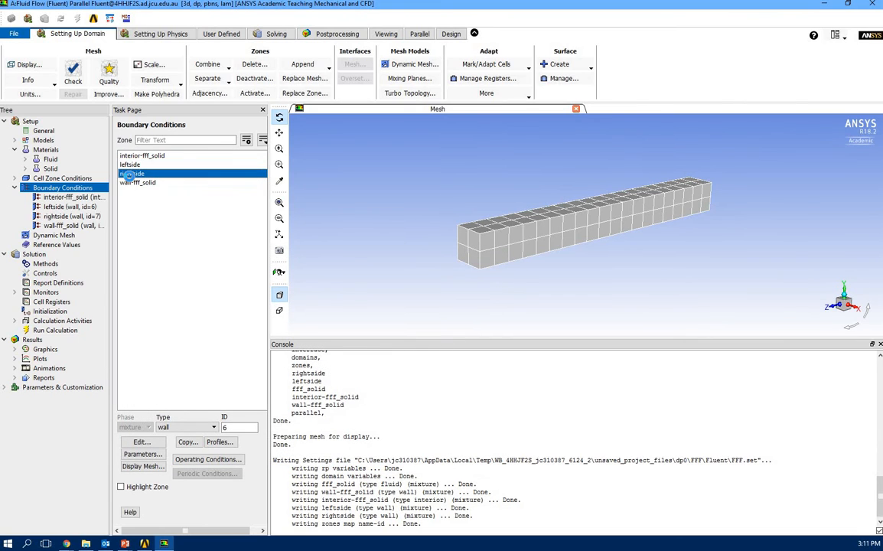
{"action": "double_click", "coordinate": [126, 174]}
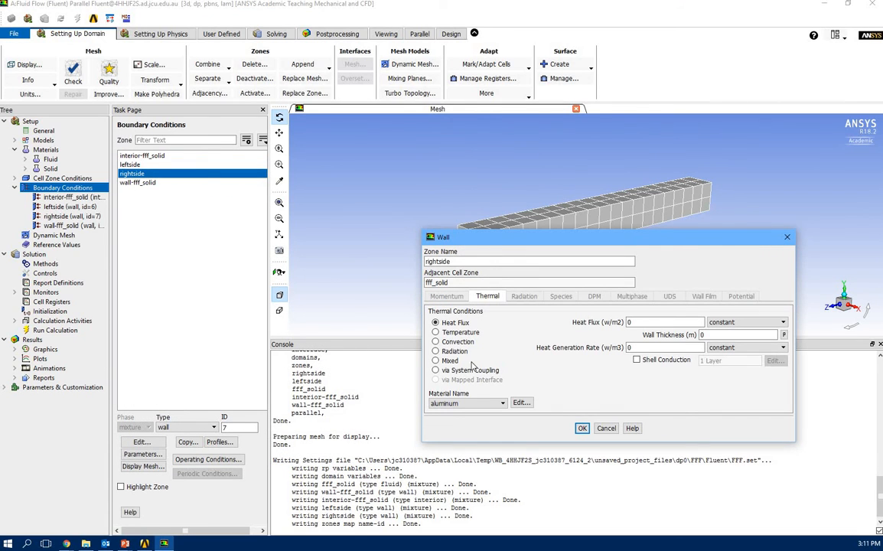
{"action": "left_click", "coordinate": [436, 333]}
{"action": "key", "text": "Tab"}
{"action": "type", "text": "10"}
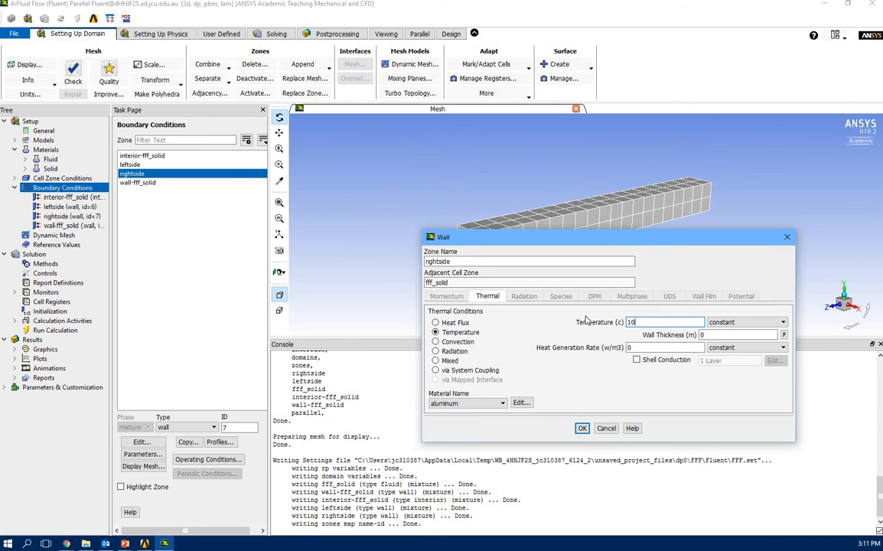
{"action": "left_click", "coordinate": [582, 429]}
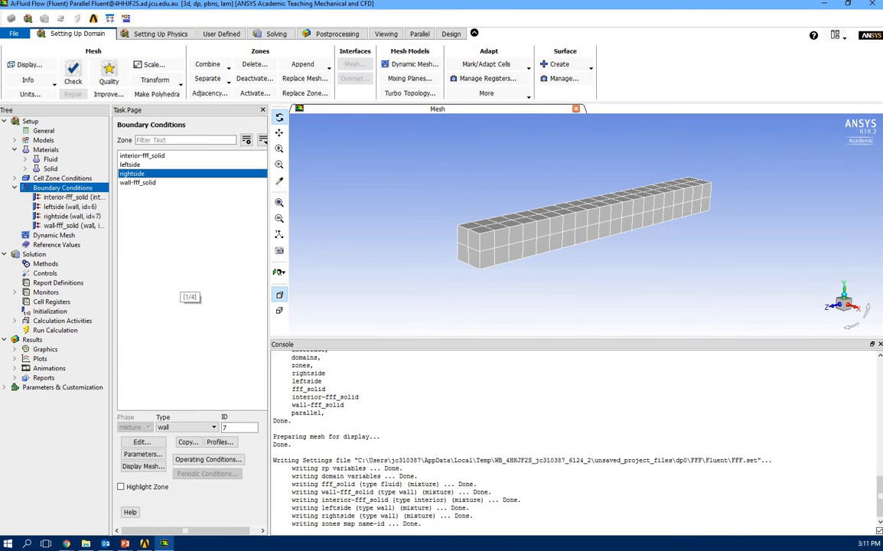
- Examine the solution methods with the available pressure-velocity coupling schemes, and the under-relaxation factors in the solution controls
{"action": "left_click", "coordinate": [14, 189]}
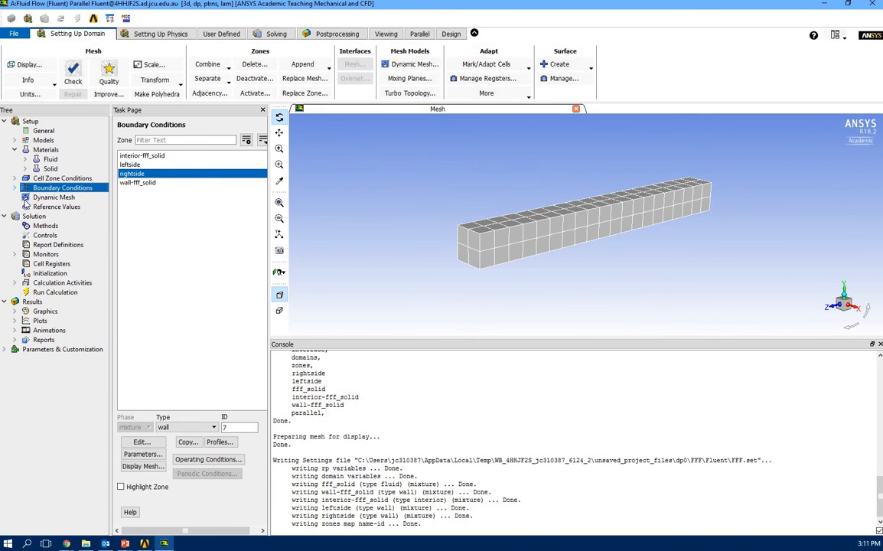
{"action": "left_click", "coordinate": [45, 226]}
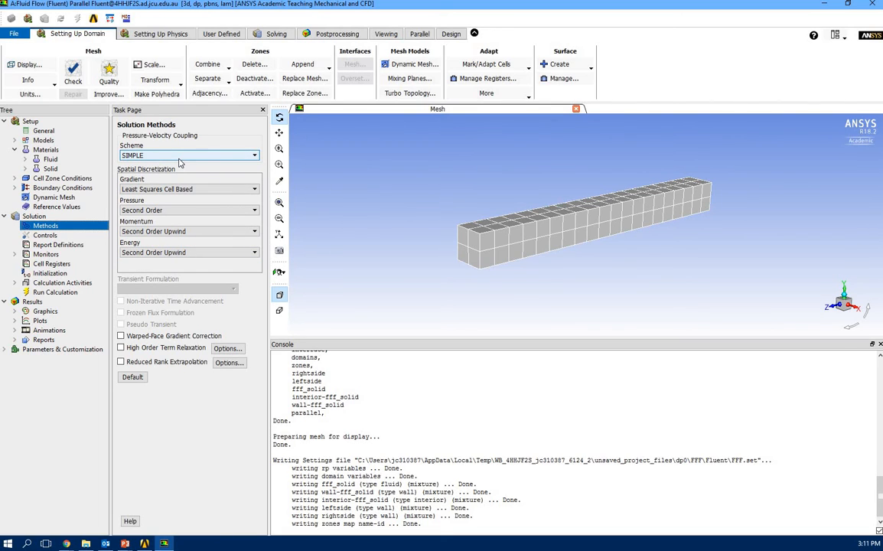
{"action": "left_click", "coordinate": [179, 158]}
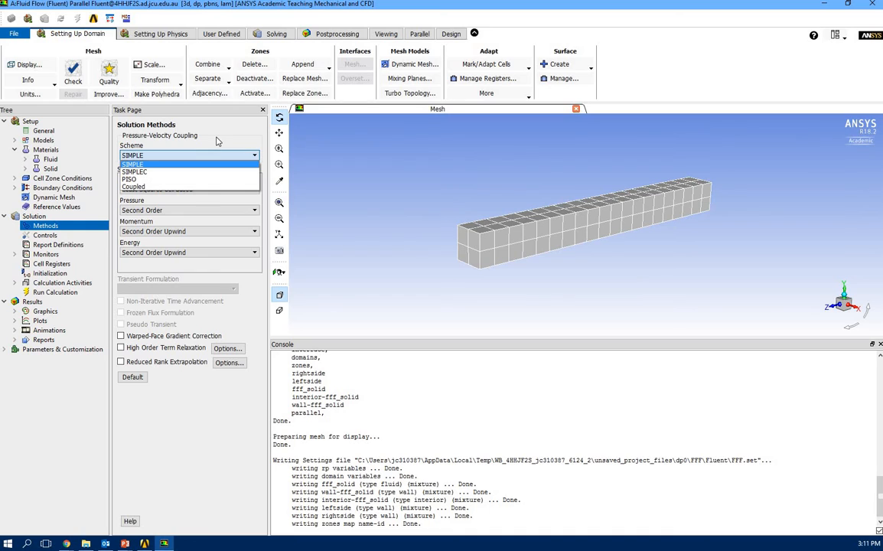
{"action": "left_click", "coordinate": [217, 141]}
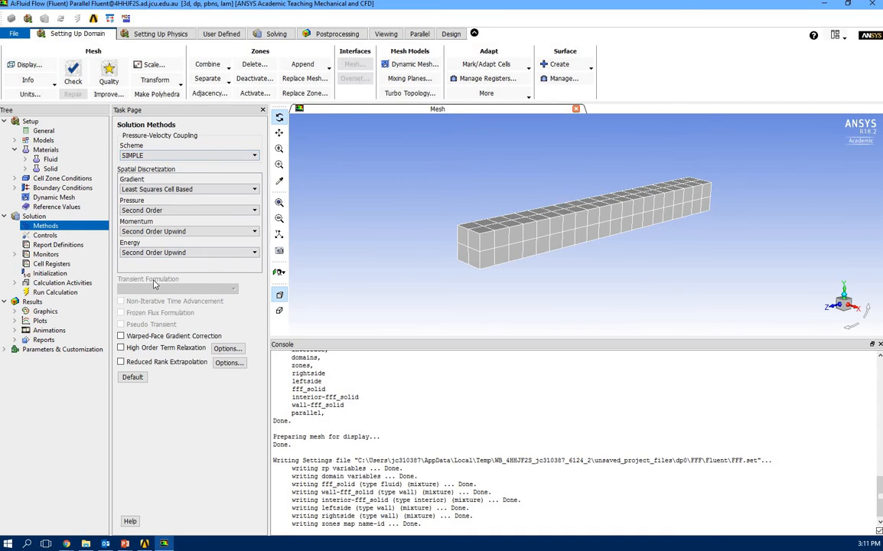
{"action": "left_click", "coordinate": [43, 235]}
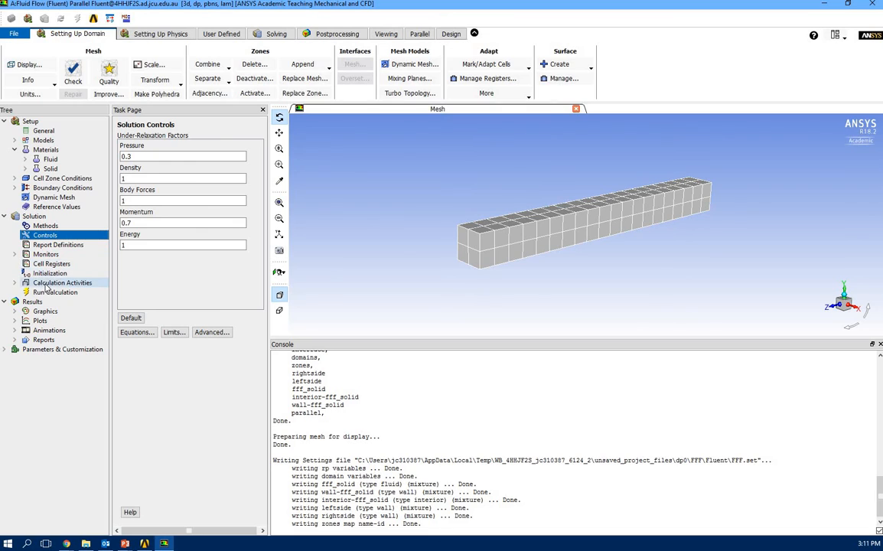
- Initialize the solution with Hybrid Initialization and check the console for its completion
{"action": "left_click", "coordinate": [51, 274]}
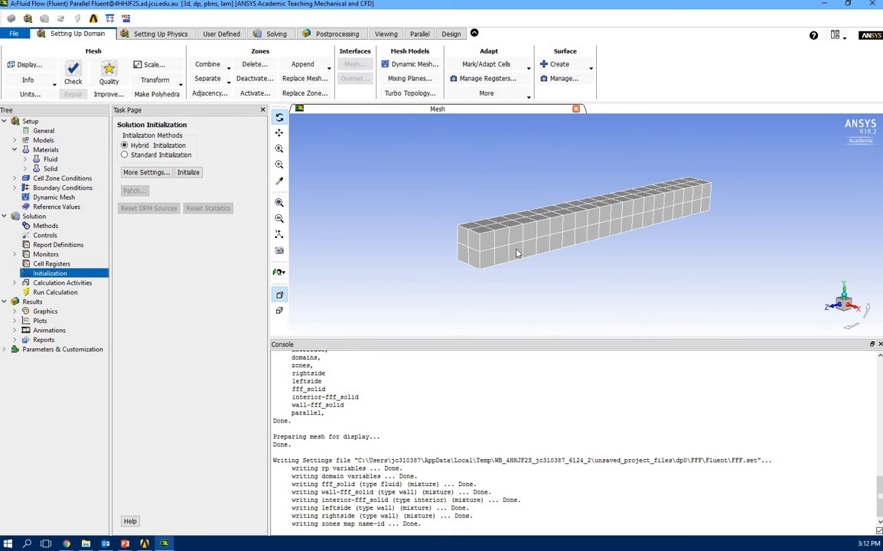
{"action": "left_click", "coordinate": [190, 173]}
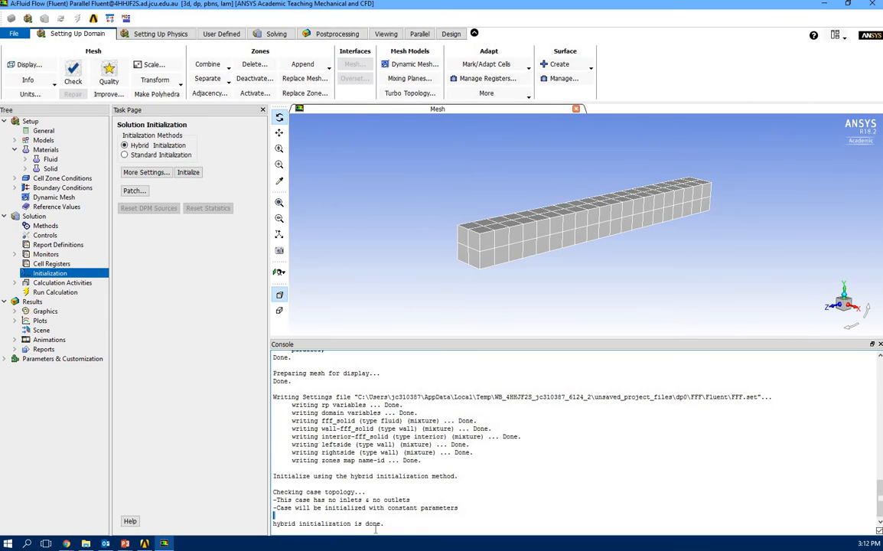
{"action": "left_click_drag", "start_coordinate": [273, 523], "coordinate": [390, 525]}
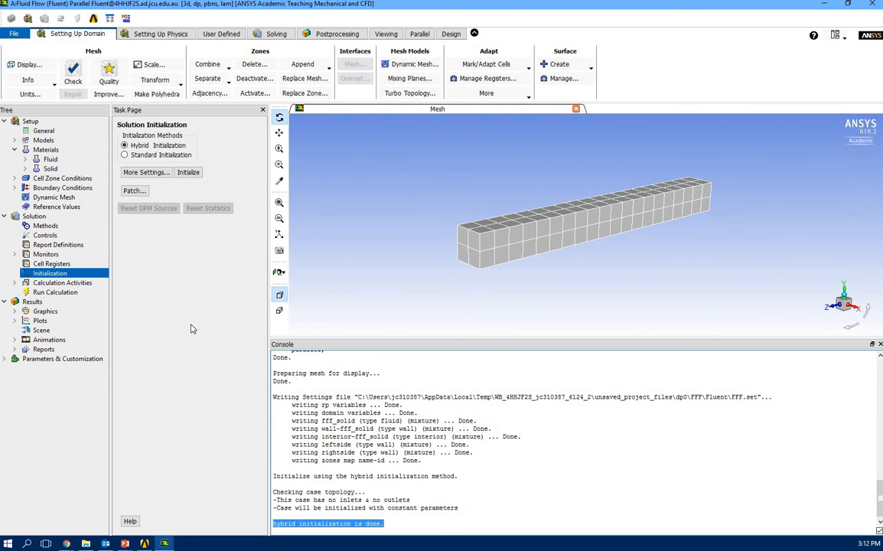
- Run the calculation with 100 iterations and dismiss the completion notice
{"action": "left_click", "coordinate": [47, 293]}
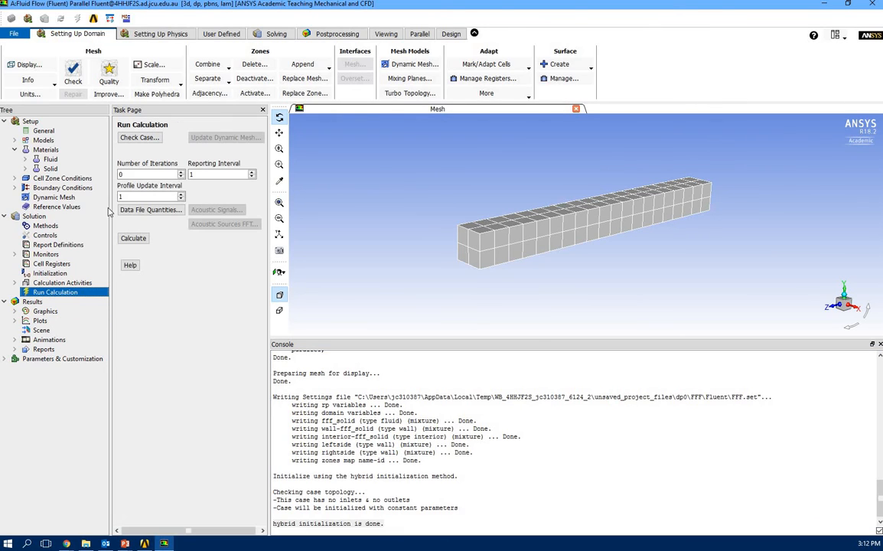
{"action": "double_click", "coordinate": [130, 174]}
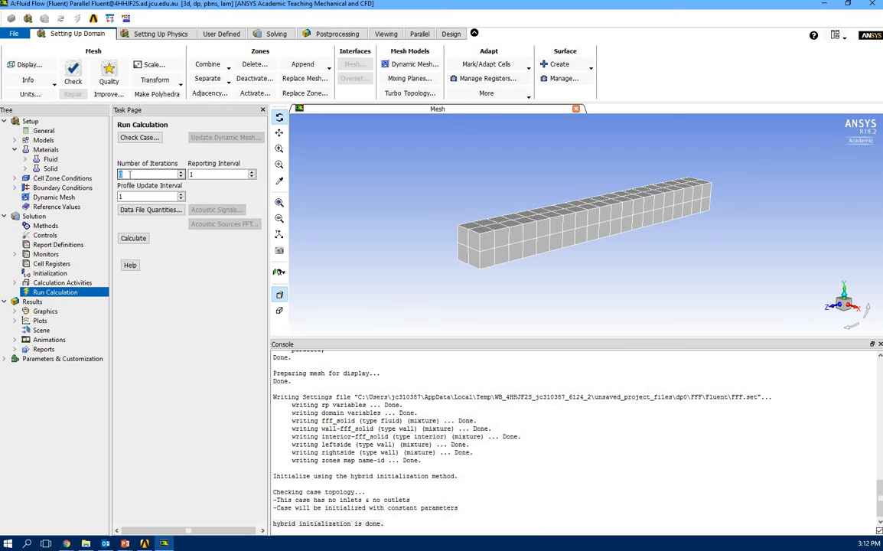
{"action": "left_click", "coordinate": [132, 238]}
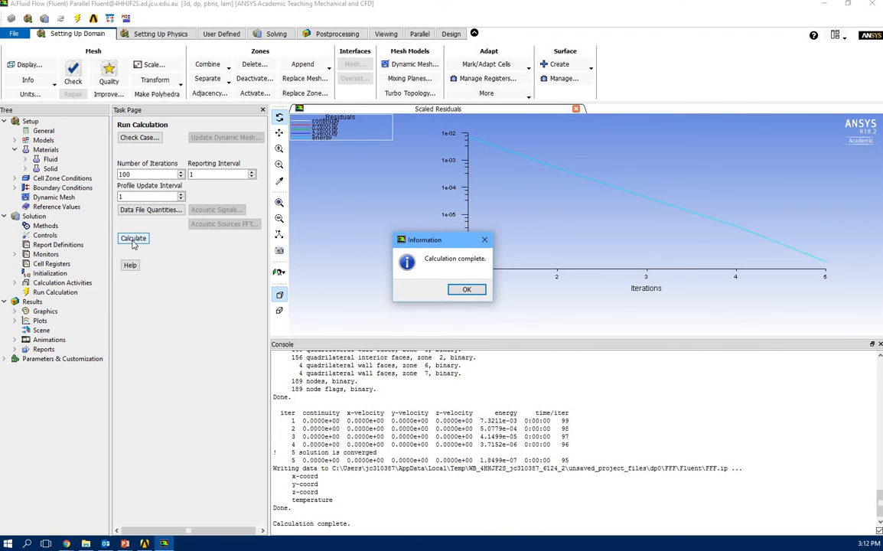
{"action": "left_click", "coordinate": [466, 290]}
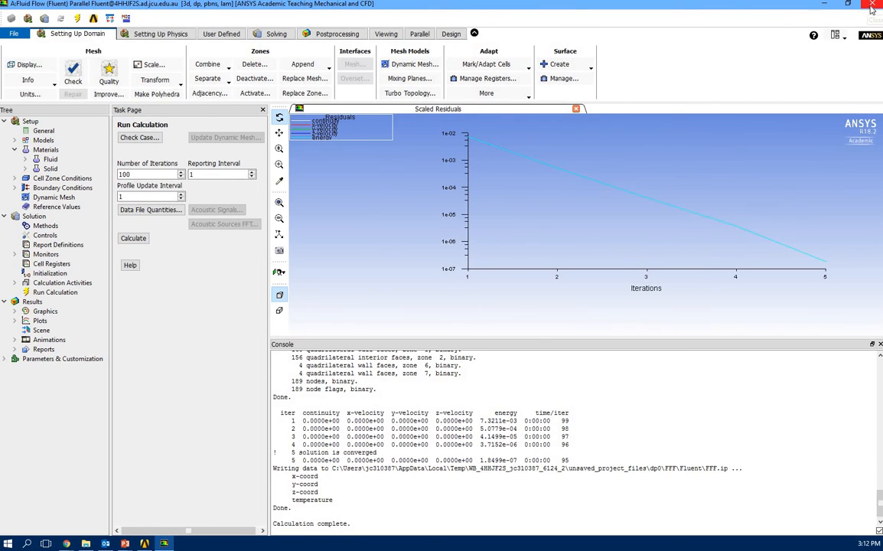
- Close Fluent and open the Fluid Flow system's Results in a maximized CFD-Post window
{"action": "left_click", "coordinate": [872, 7]}
{"action": "left_click", "coordinate": [457, 287]}
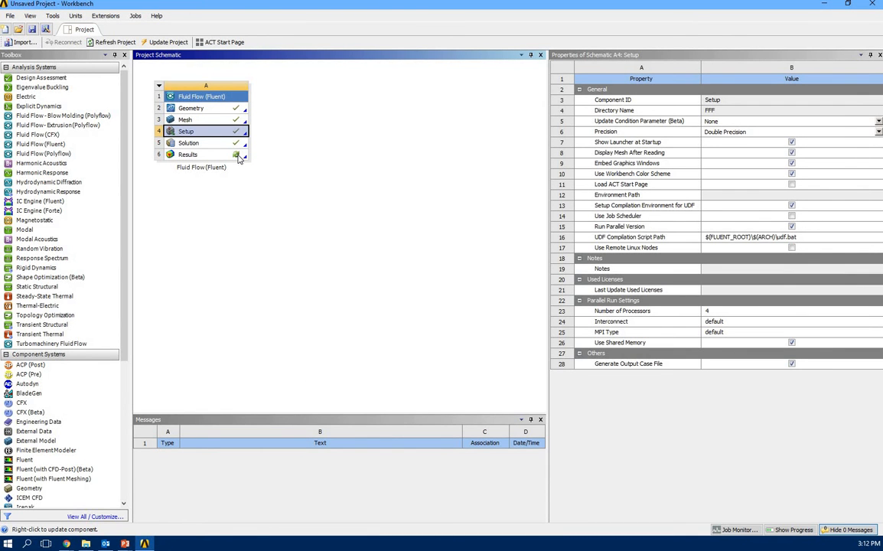
{"action": "double_click", "coordinate": [239, 157]}
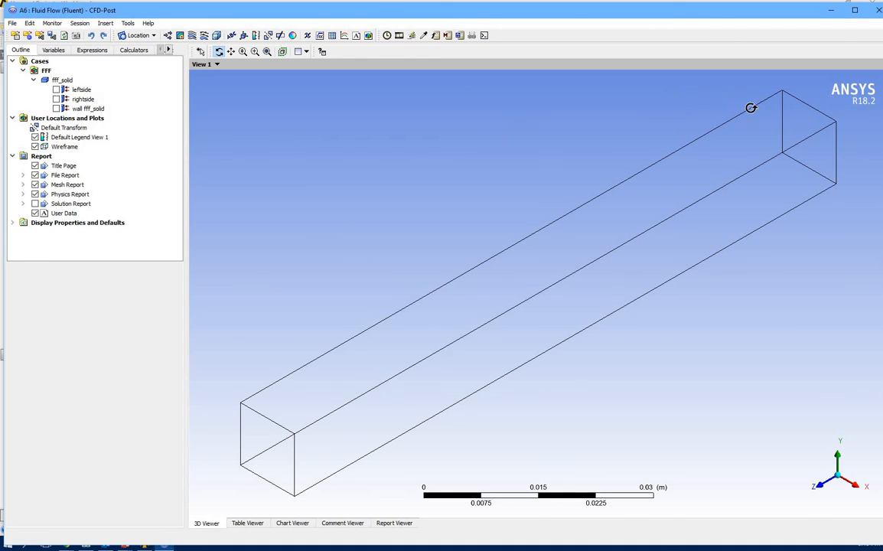
{"action": "left_click", "coordinate": [855, 12]}
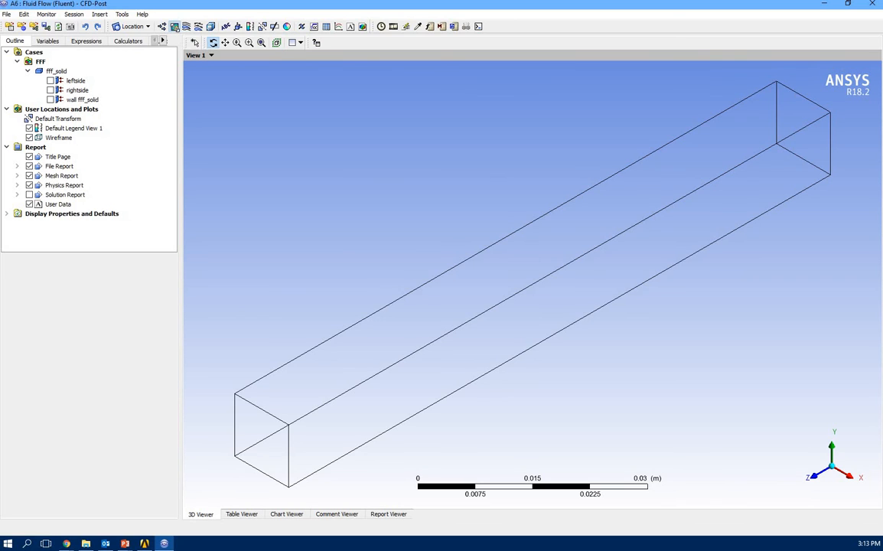
- Create a contour plot with the default name on wall fff_solid, showing the Temperature variable
{"action": "left_click", "coordinate": [175, 27]}
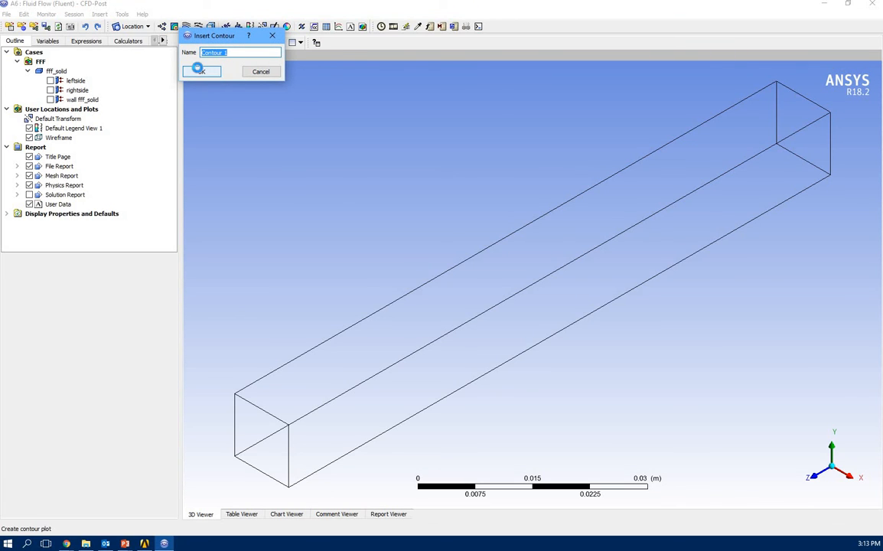
{"action": "left_click", "coordinate": [198, 71]}
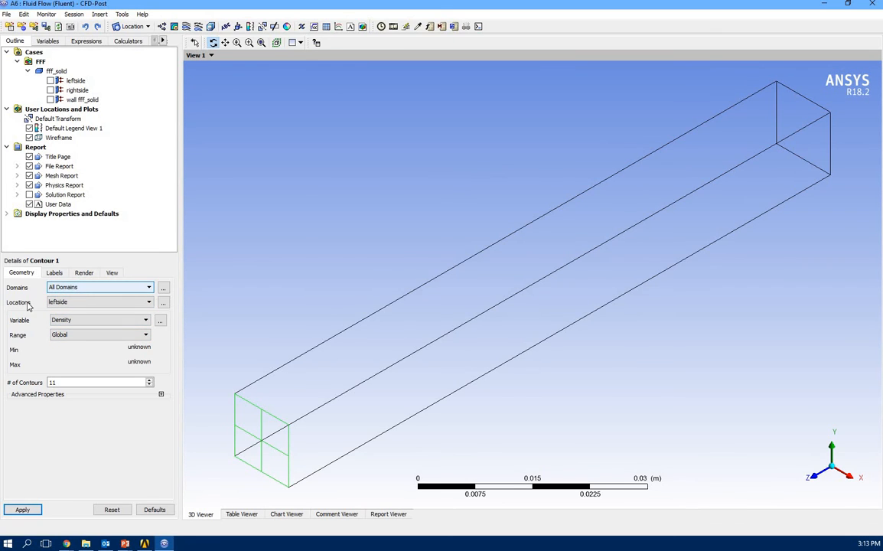
{"action": "left_click", "coordinate": [76, 306]}
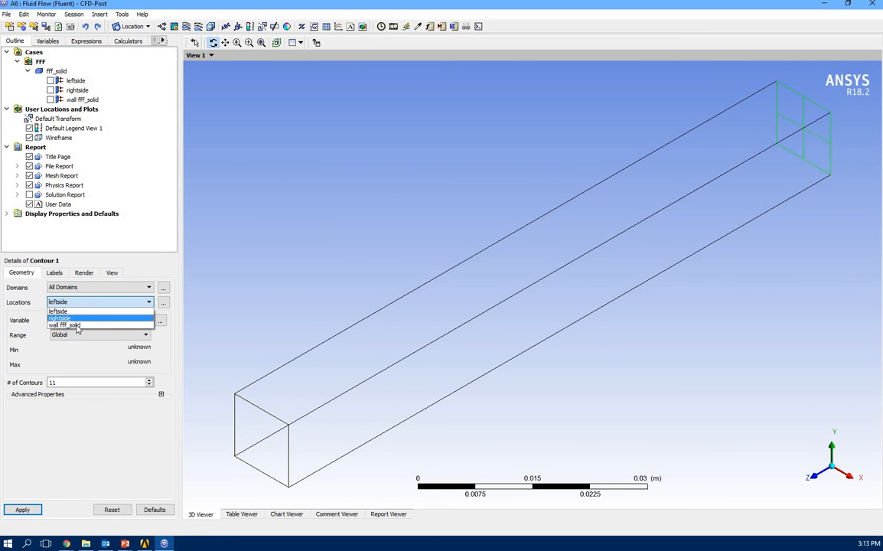
{"action": "left_click", "coordinate": [78, 324]}
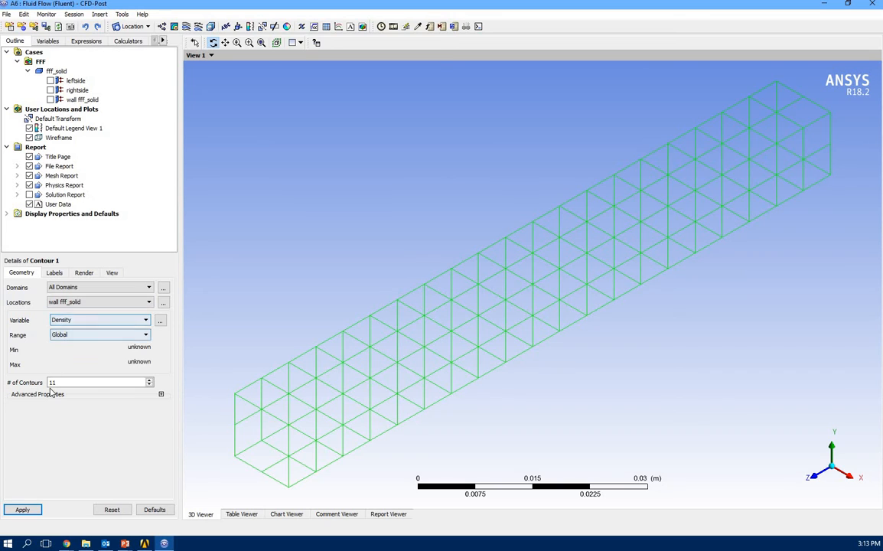
{"action": "left_click", "coordinate": [79, 320]}
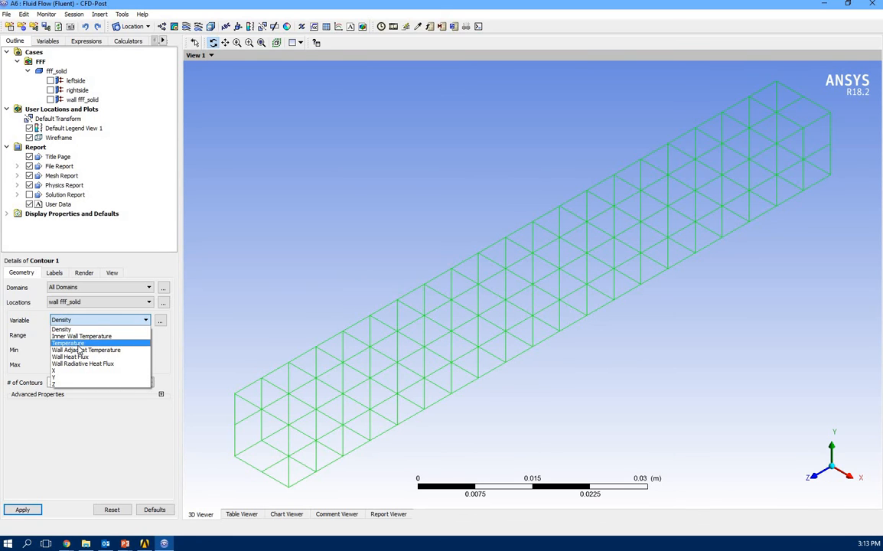
{"action": "left_click", "coordinate": [77, 343]}
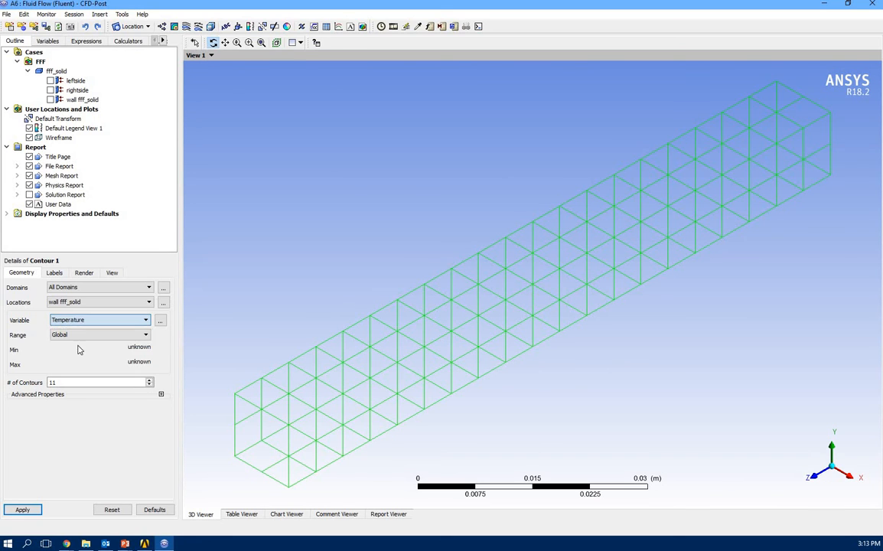
{"action": "left_click", "coordinate": [22, 510]}
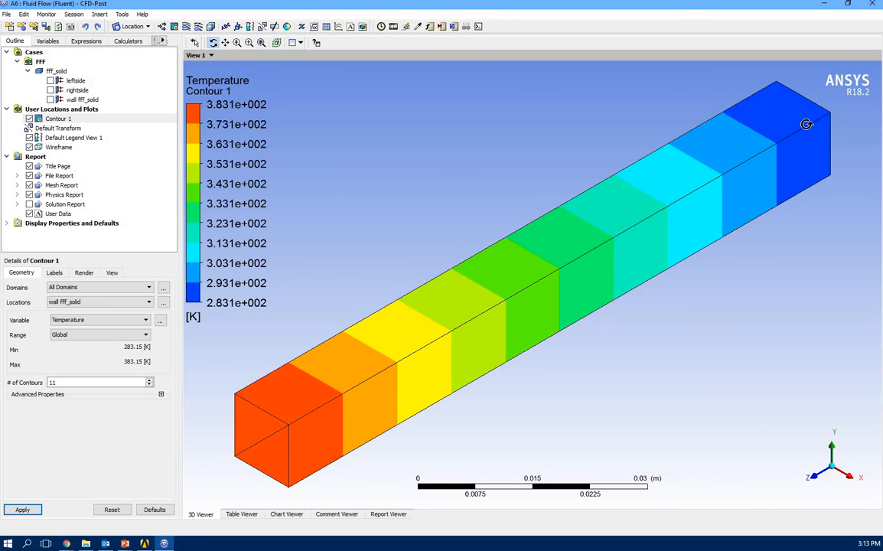
- Switch to the Calculator, move it clear of the contour legend and compute 383 - 273 to convert the maximum temperature to Celsius
{"action": "left_click", "coordinate": [27, 543]}
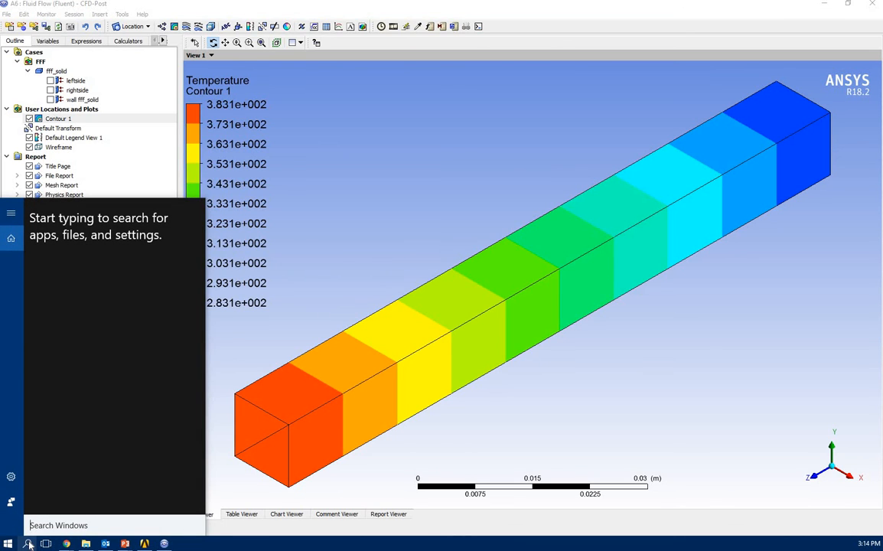
{"action": "type", "text": "calc"}
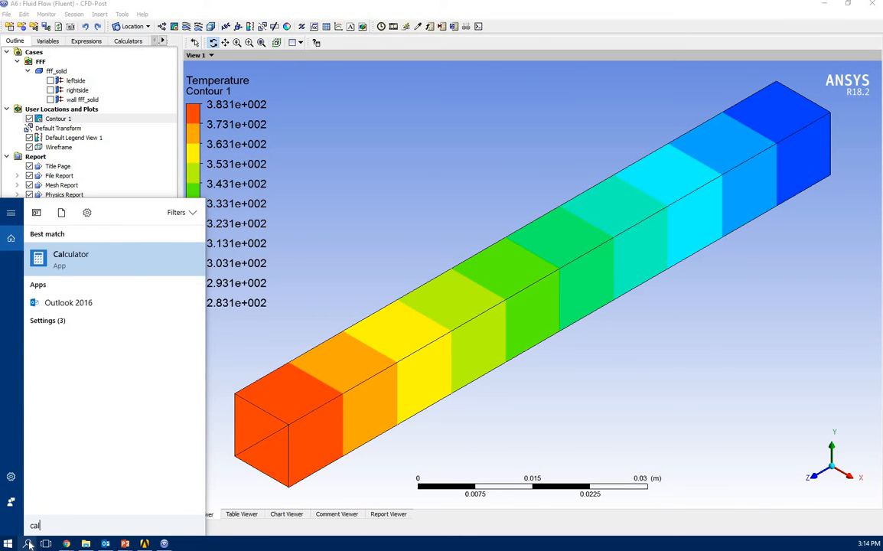
{"action": "key", "text": "Return"}
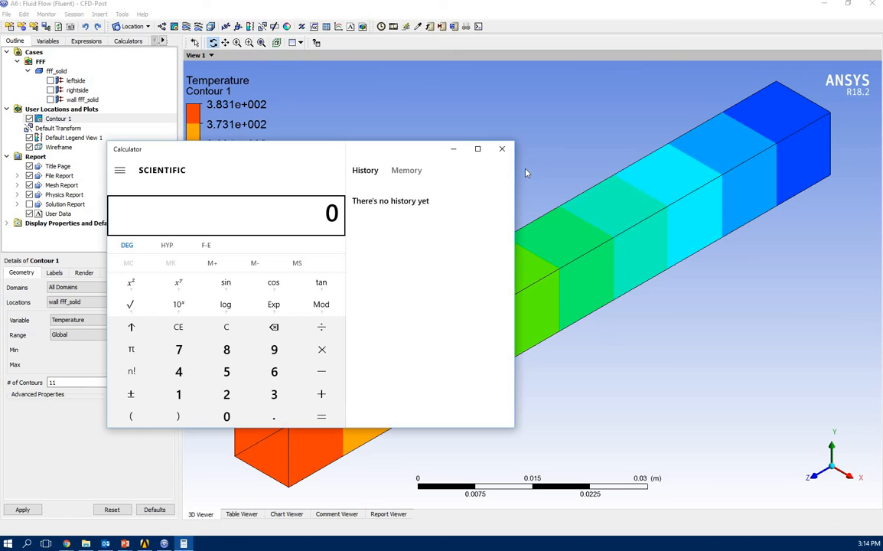
{"action": "left_click_drag", "start_coordinate": [332, 158], "coordinate": [533, 179]}
{"action": "type", "text": "383 "}
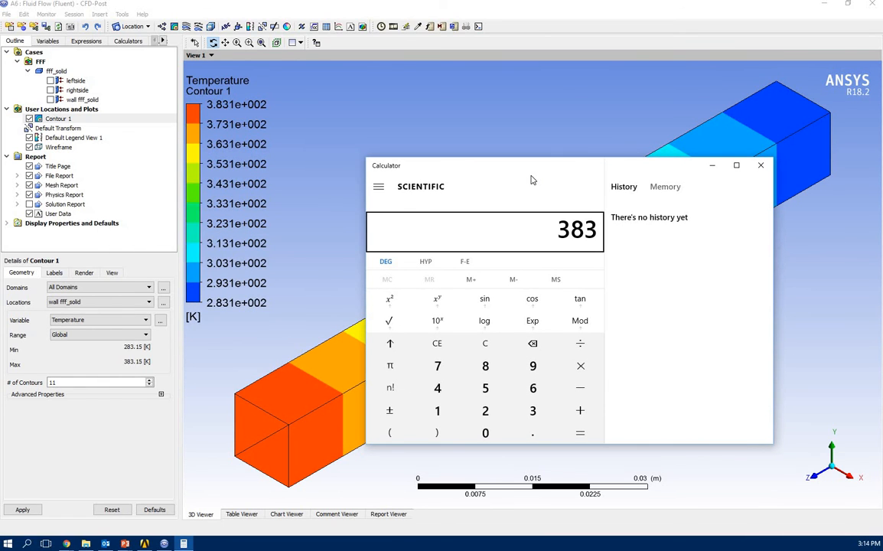
{"action": "type", "text": "- 27"}
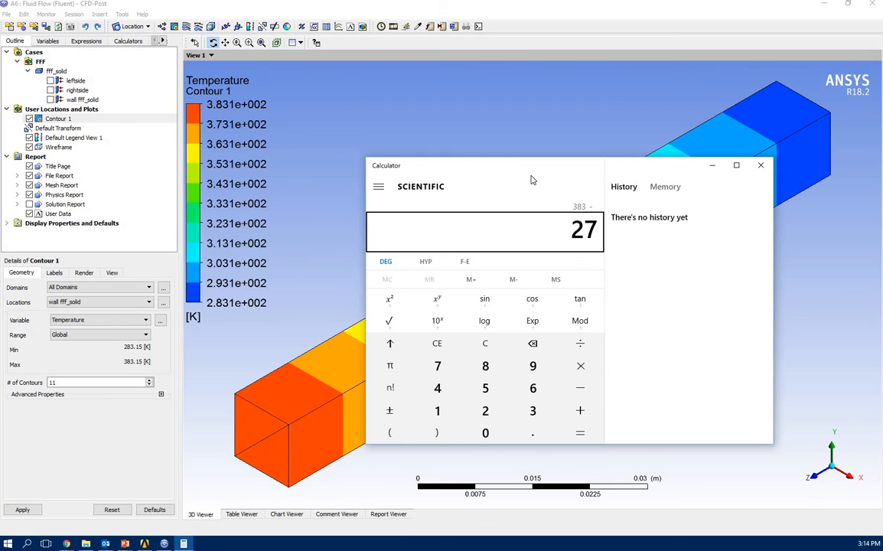
{"action": "type", "text": "3"}
{"action": "key", "text": "Return"}
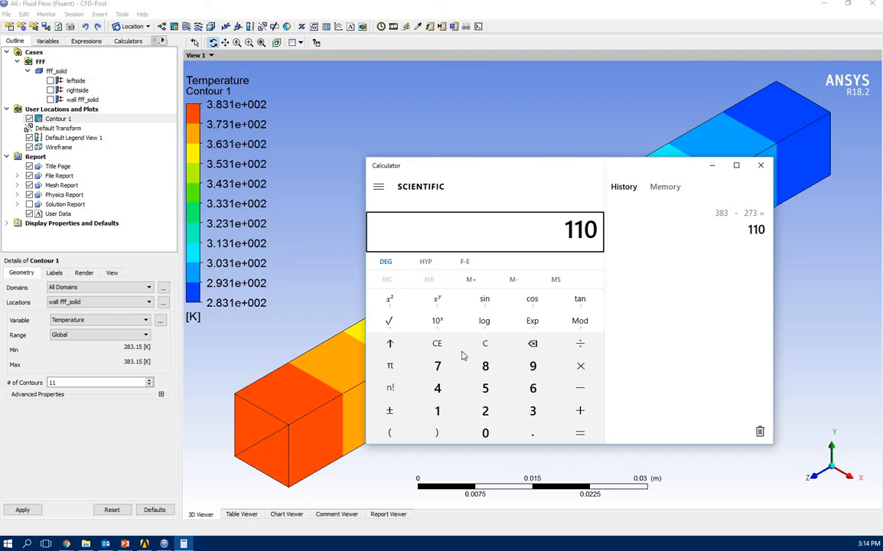
- Compute 283 - 273 to convert the minimum temperature to Celsius, and close the Calculator
{"action": "left_click", "coordinate": [484, 343]}
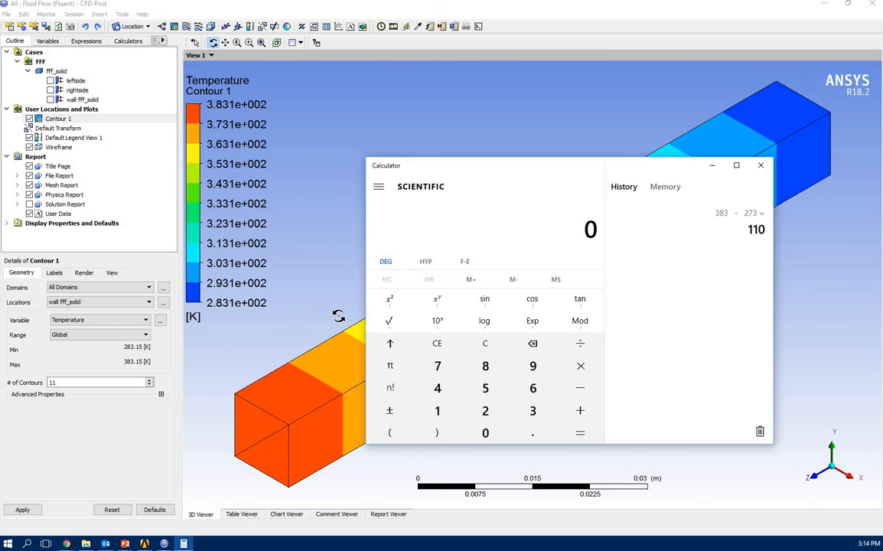
{"action": "type", "text": "283 - 27"}
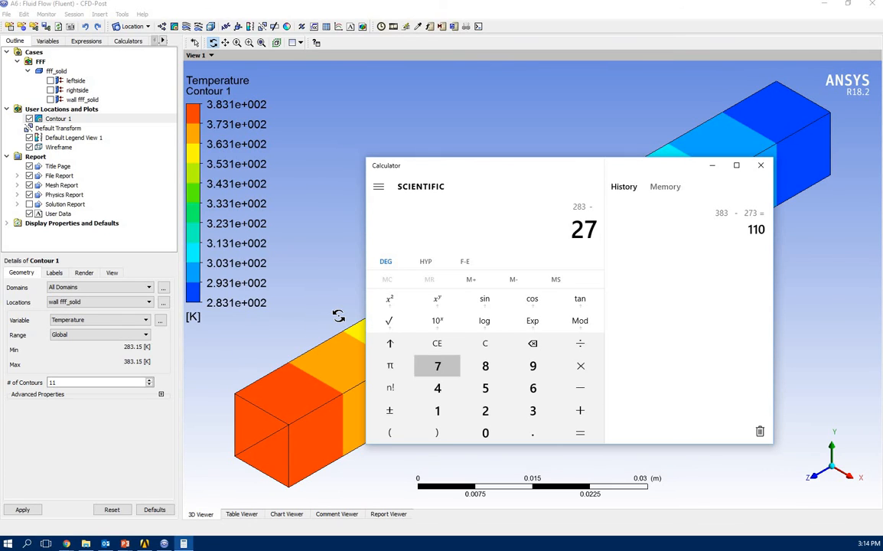
{"action": "type", "text": "3"}
{"action": "key", "text": "Return"}
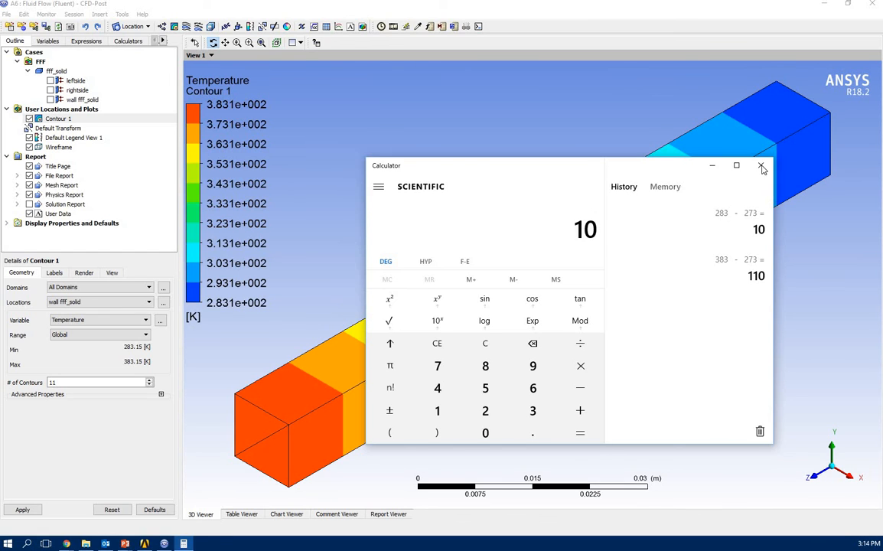
{"action": "left_click", "coordinate": [762, 166]}
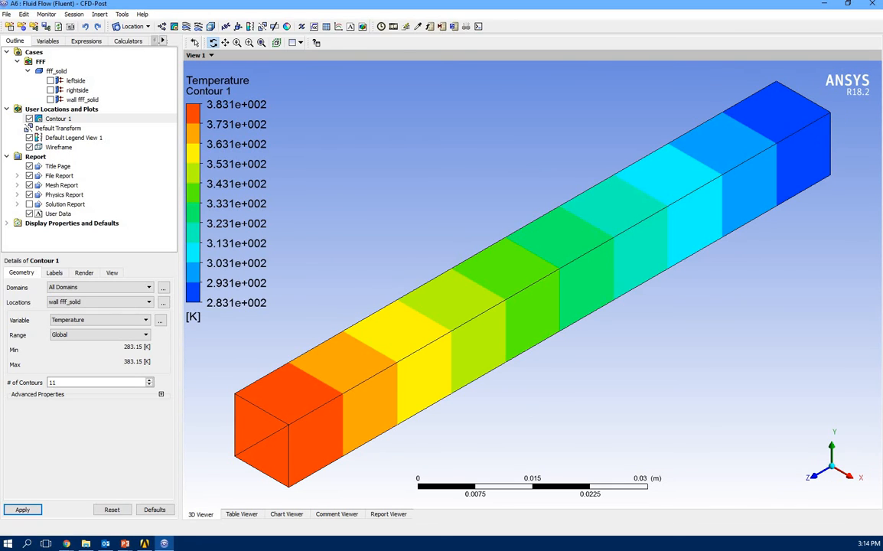
- Switch to the Session1-ME3512-2019-HomeWork presentation in PowerPoint, check the bar's end temperatures and probe locations, and return to CFD-Post
{"action": "left_click", "coordinate": [125, 543]}
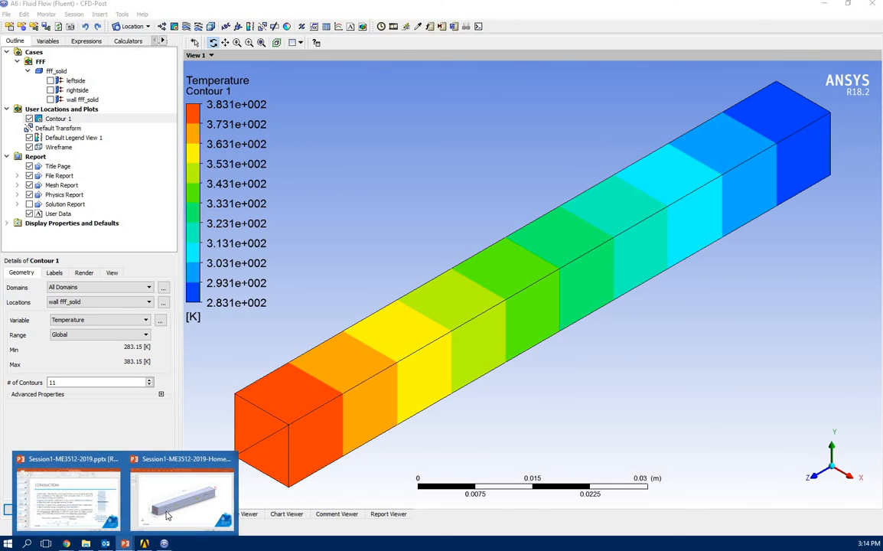
{"action": "left_click", "coordinate": [168, 516]}
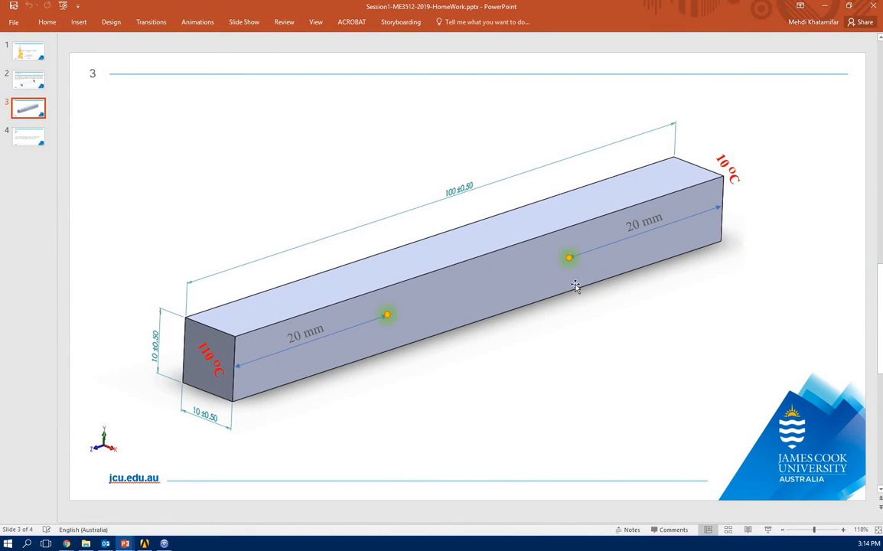
{"action": "left_click", "coordinate": [827, 7]}
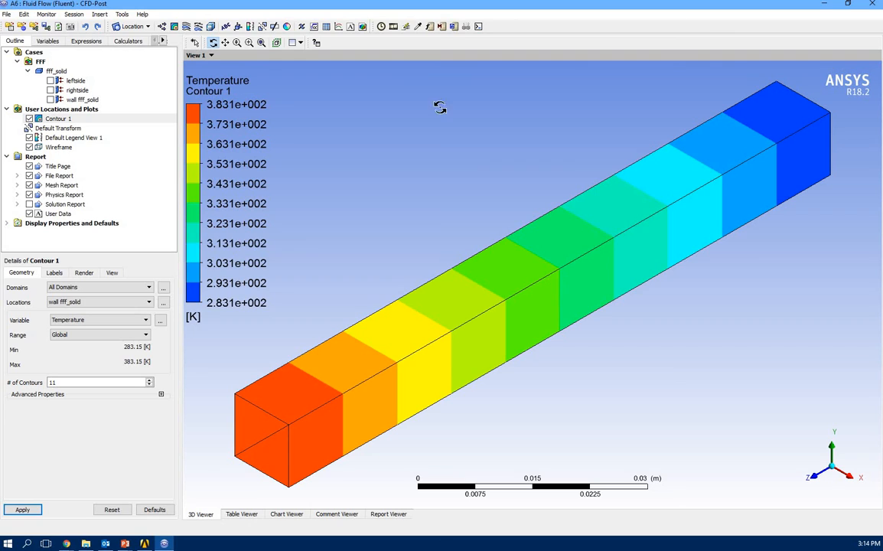
- Probe the temperature at the bar's centre, at X 0.005, Y 0.005 and Z 0.05
{"action": "left_click", "coordinate": [418, 27]}
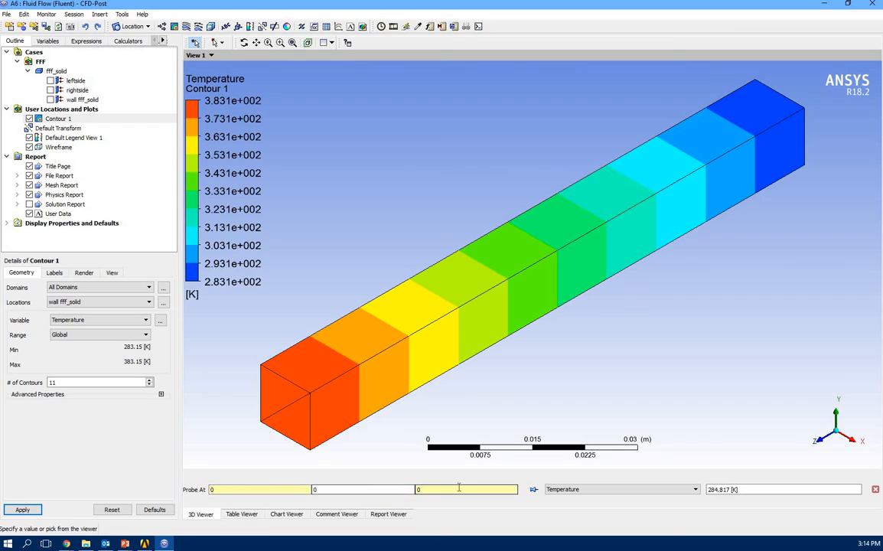
{"action": "left_click", "coordinate": [247, 490]}
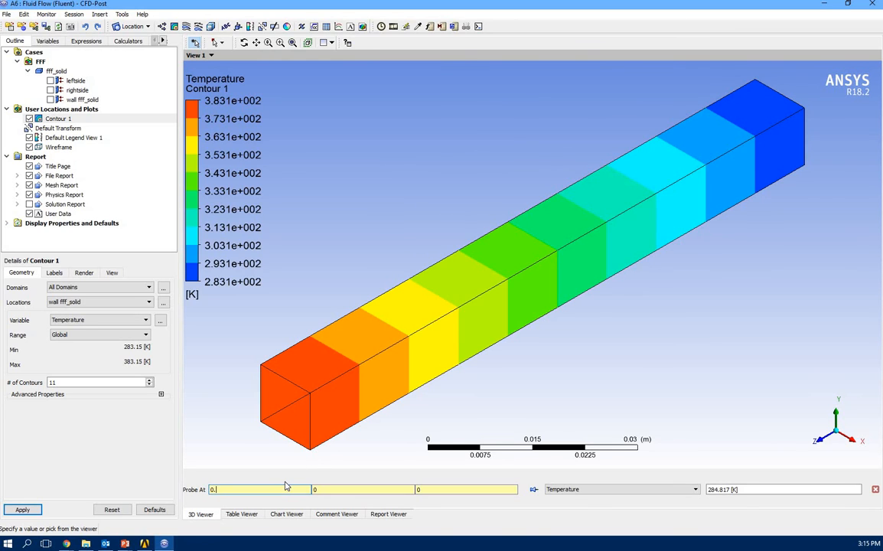
{"action": "key", "text": "Tab"}
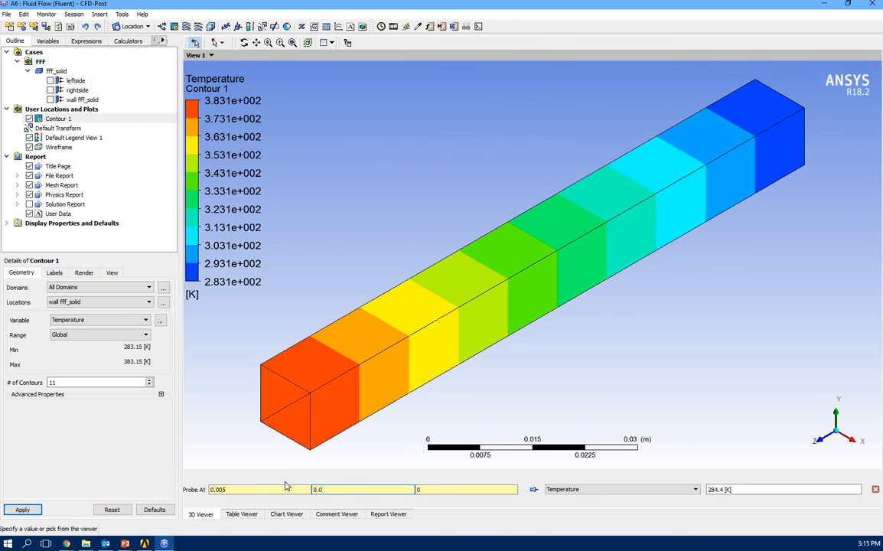
{"action": "type", "text": "0.005"}
{"action": "key", "text": "Tab"}
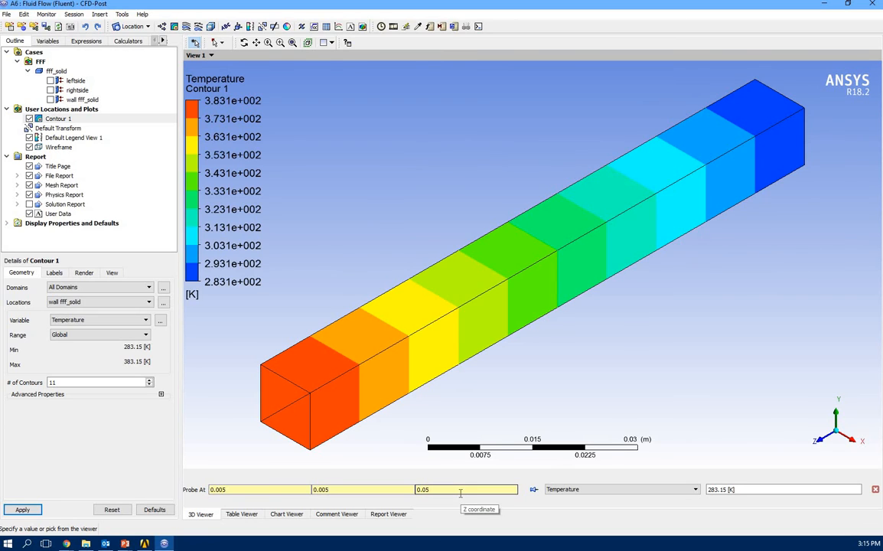
{"action": "key", "text": "Return"}
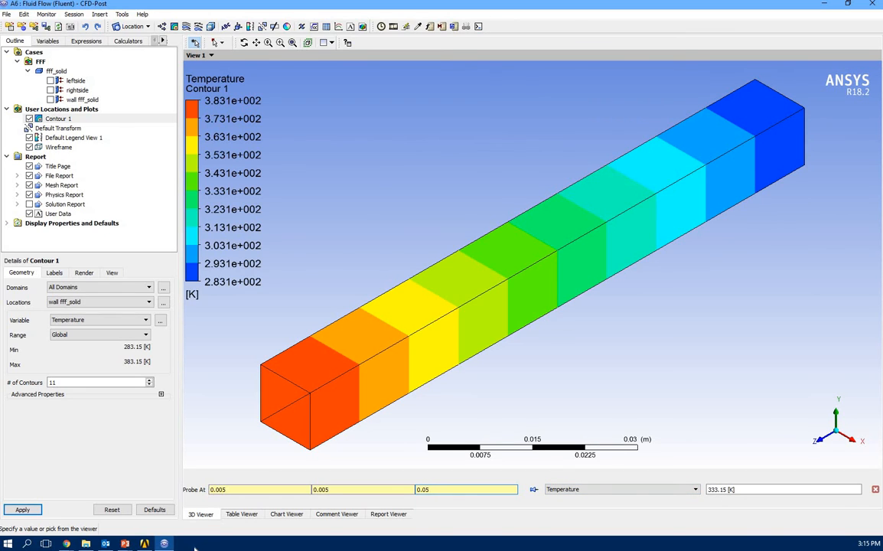
- Switch to the Calculator, compute 333 - 273 to convert the probed temperature to Celsius, and minimize it
{"action": "left_click", "coordinate": [26, 543]}
{"action": "type", "text": "cal"}
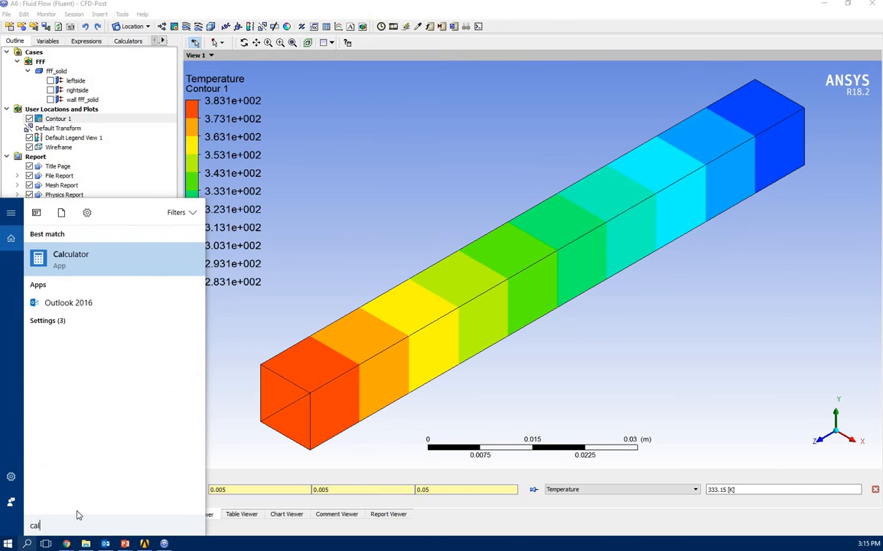
{"action": "key", "text": "Return"}
{"action": "type", "text": "33"}
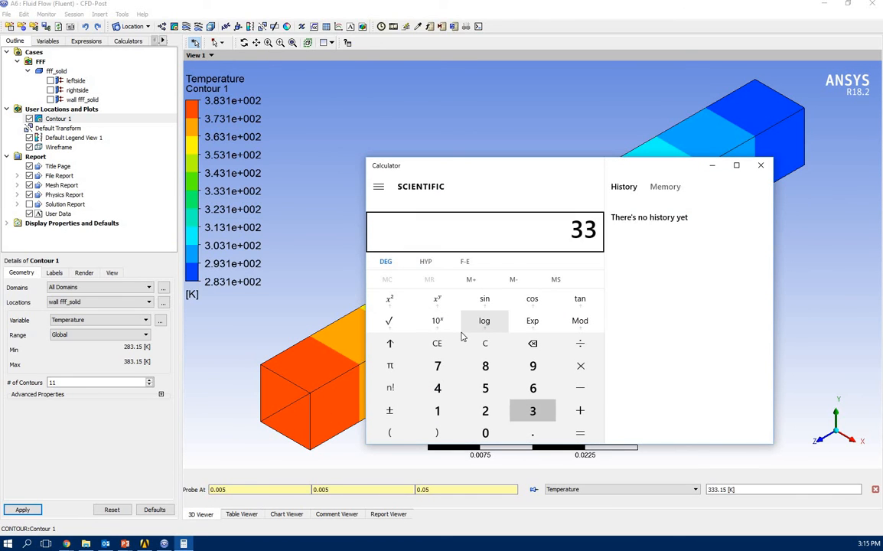
{"action": "type", "text": "3 - 273"}
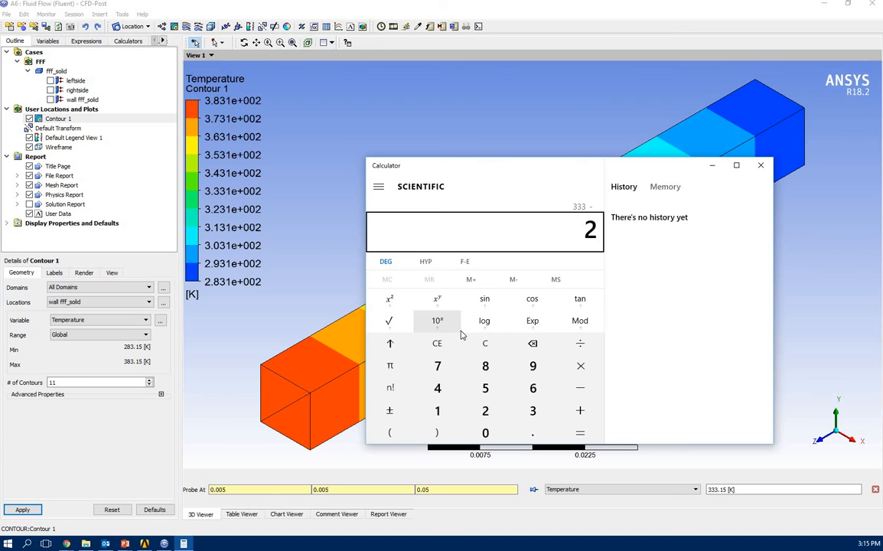
{"action": "key", "text": "Return"}
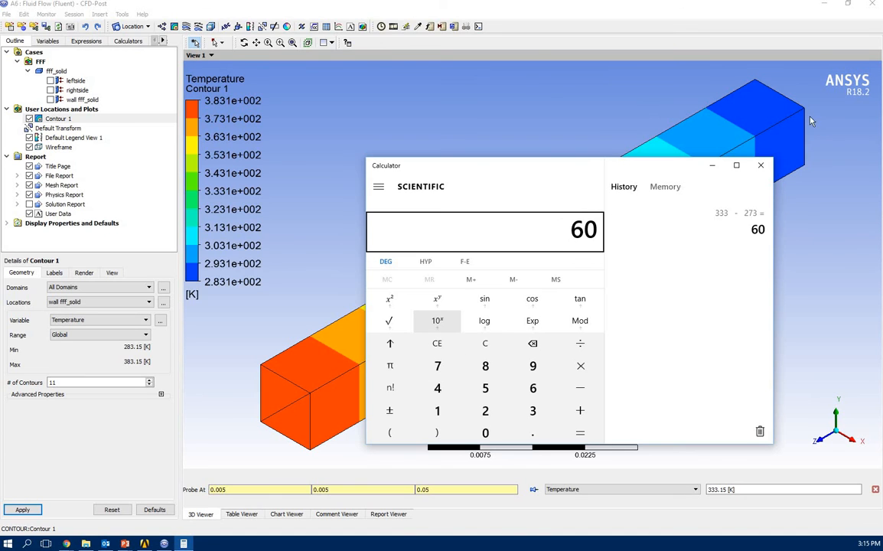
{"action": "left_click", "coordinate": [712, 165]}
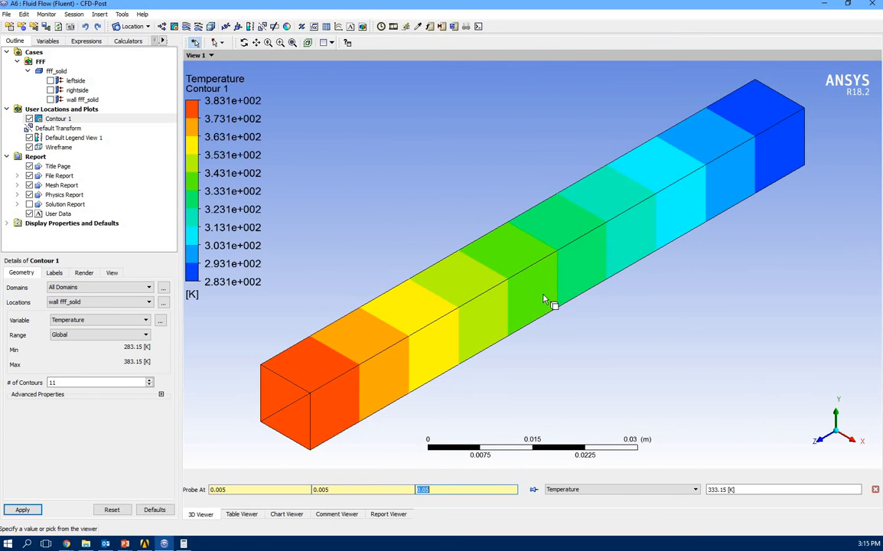